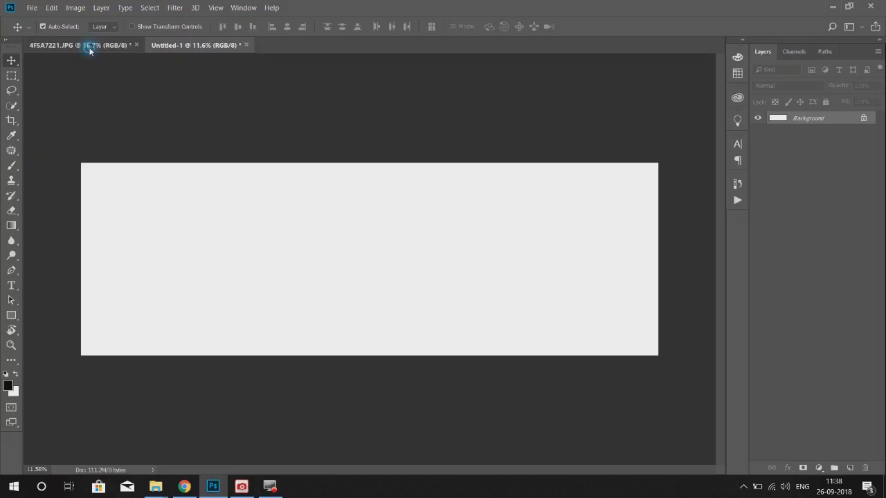
Bring the 4F5A7221.JPG wedding photo to the front and zoom in on the groom.
{"action": "left_click", "coordinate": [89, 45]}
{"action": "left_click", "coordinate": [179, 44]}
{"action": "left_click", "coordinate": [79, 45]}
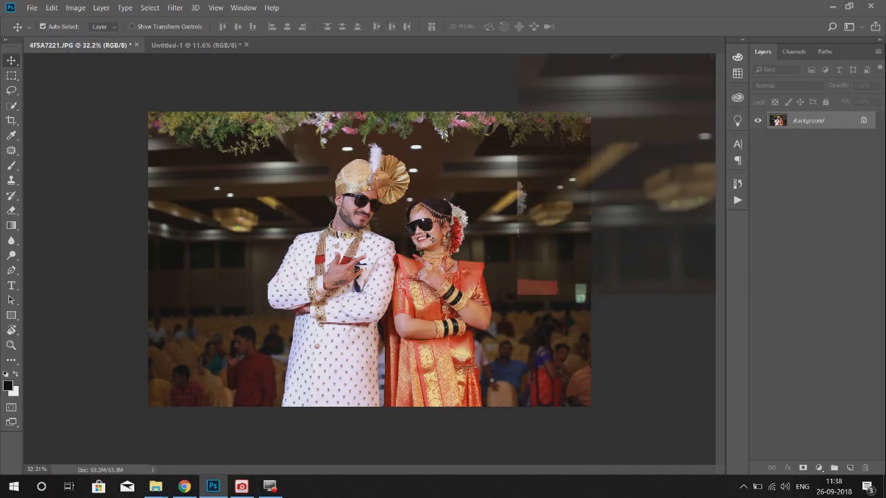
{"action": "scroll", "coordinate": [371, 206], "scroll_direction": "up", "scroll_amount": 3}
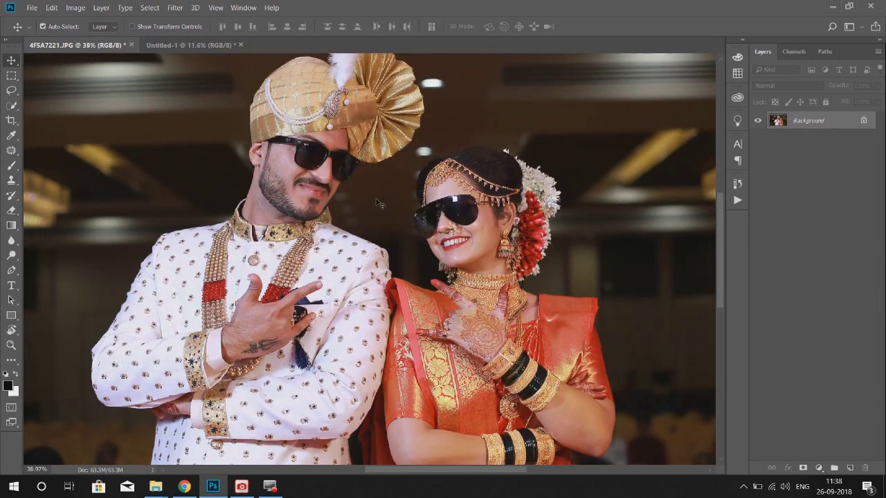
{"action": "scroll", "coordinate": [322, 166], "scroll_direction": "up", "scroll_amount": 3}
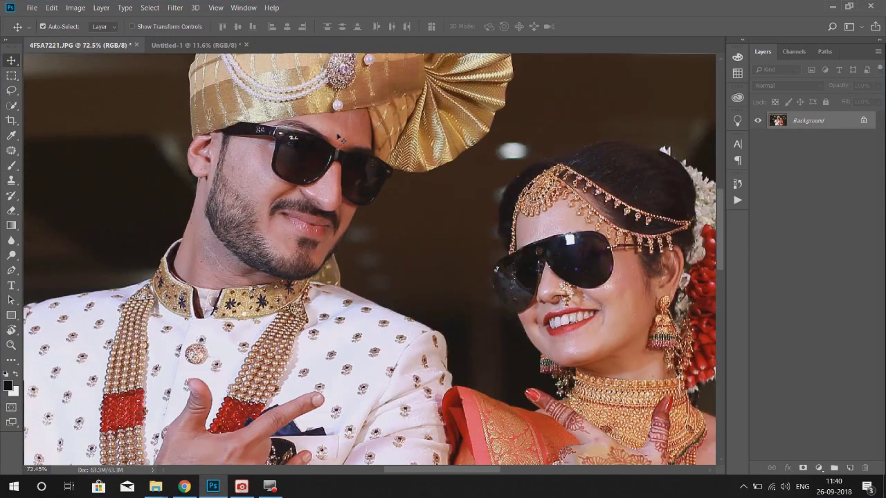
Patch small blemishes on the groom's face, then fit the whole photo back in view.
{"action": "left_click", "coordinate": [12, 150]}
{"action": "left_click_drag", "start_coordinate": [339, 121], "coordinate": [359, 135]}
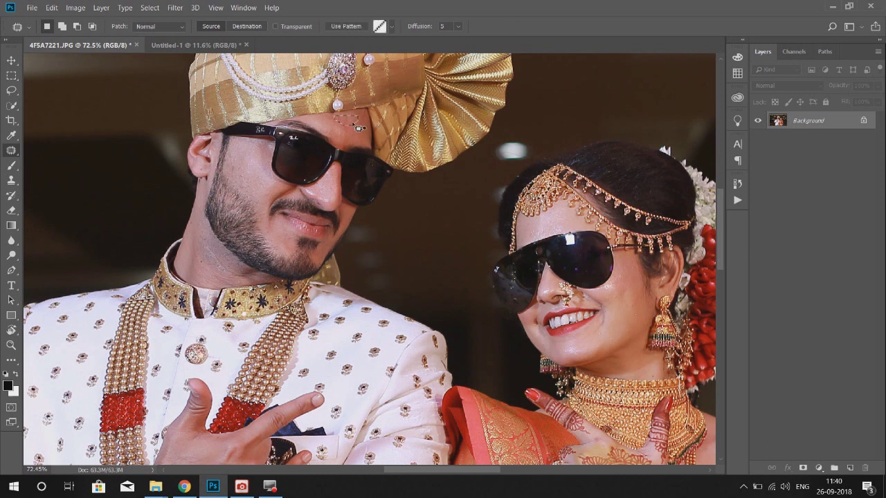
{"action": "left_click", "coordinate": [266, 189]}
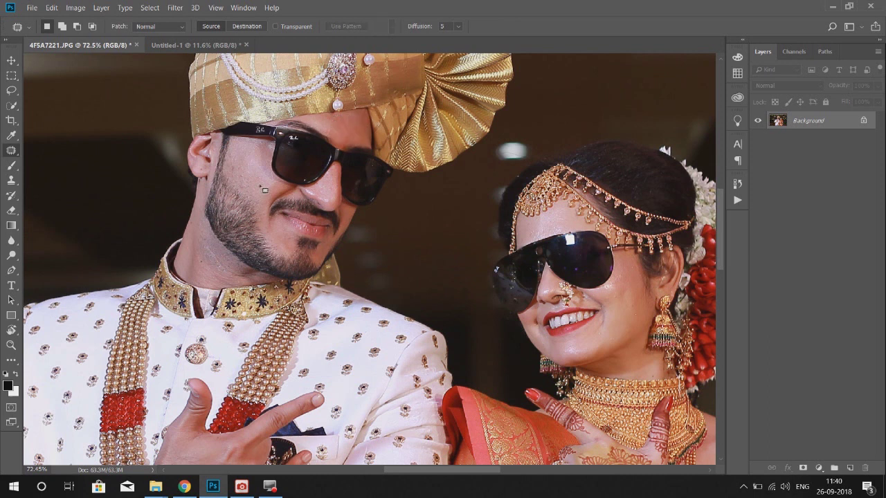
{"action": "left_click_drag", "start_coordinate": [251, 177], "coordinate": [249, 182]}
{"action": "key", "text": "ctrl+0"}
{"action": "key", "text": "v"}
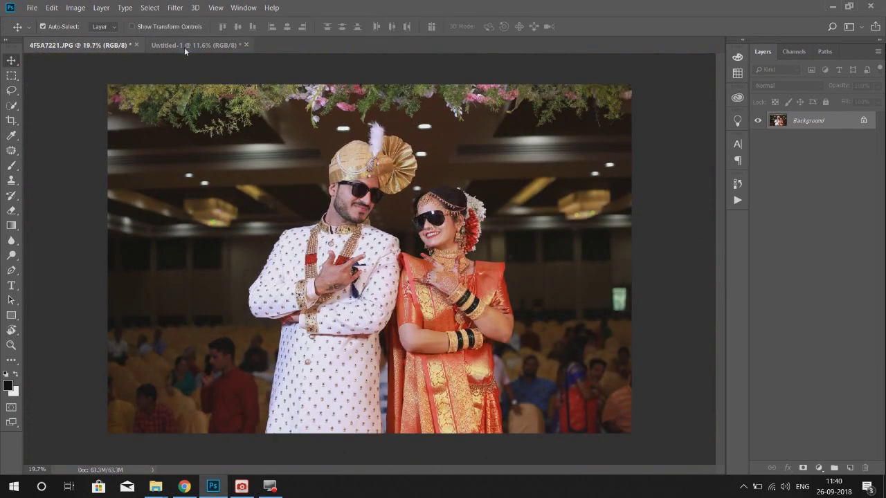
Show rulers on Untitled-1 and place a vertical guide at the spread's centre.
{"action": "left_click", "coordinate": [184, 46]}
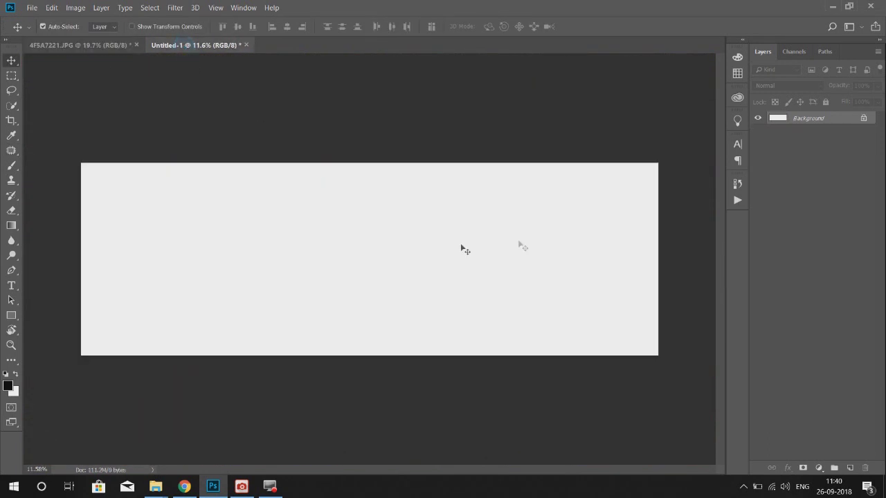
{"action": "key", "text": "ctrl+r"}
{"action": "left_click_drag", "start_coordinate": [31, 151], "coordinate": [374, 162]}
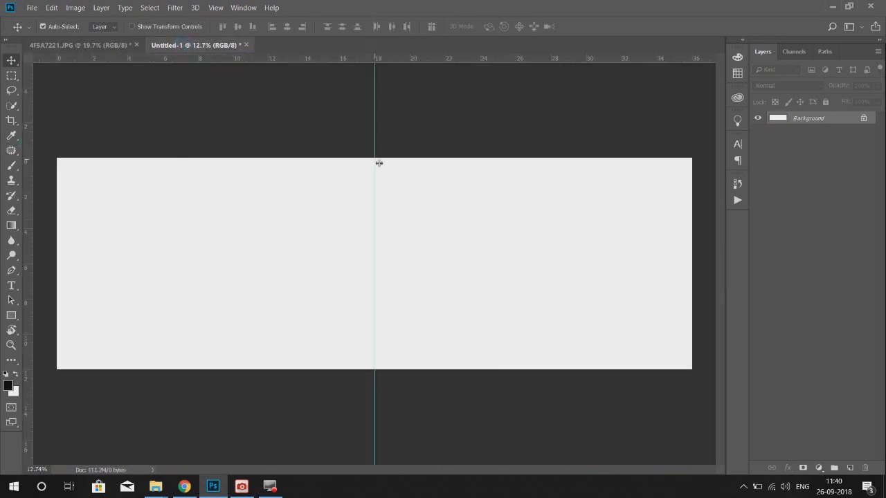
Paint a large black dry-brush stroke on a new layer and offset a copy down-right.
{"action": "left_click", "coordinate": [11, 165]}
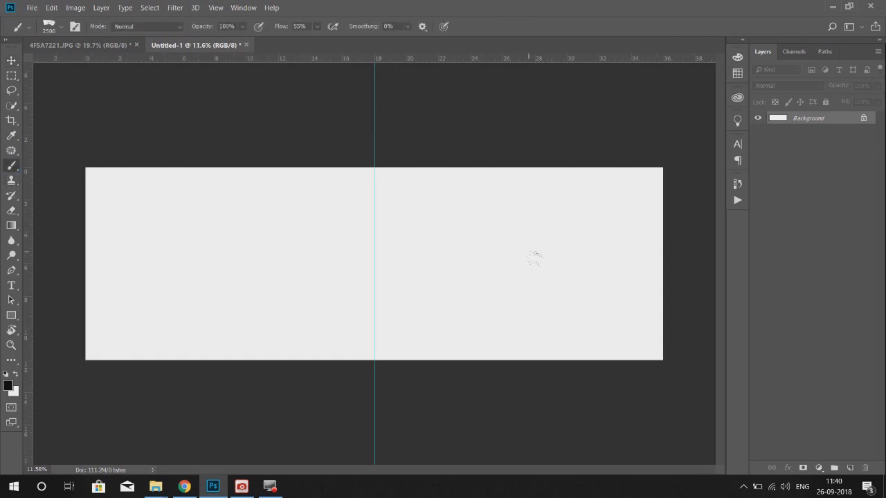
{"action": "left_click", "coordinate": [850, 468]}
{"action": "mouse_move", "coordinate": [535, 271]}
{"action": "left_mouse_down"}
{"action": "mouse_move", "coordinate": [527, 263]}
{"action": "mouse_move", "coordinate": [535, 269]}
{"action": "left_mouse_up"}
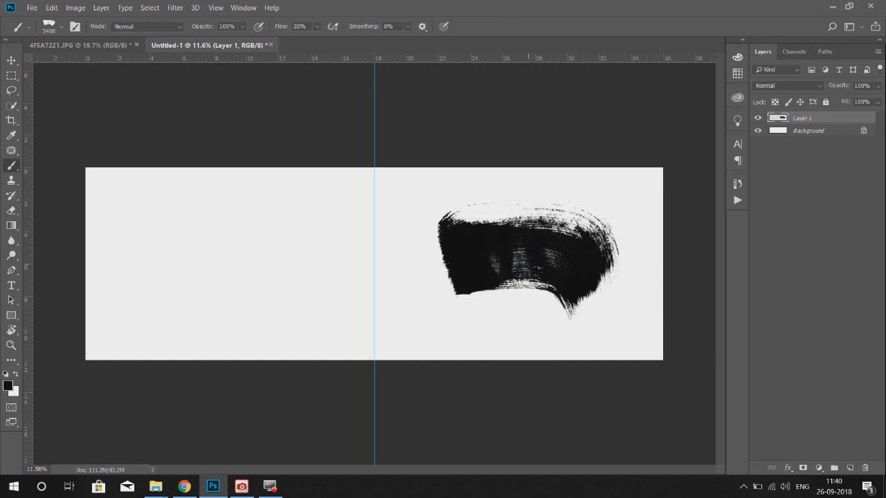
{"action": "key", "text": "v"}
{"action": "left_click_drag", "start_coordinate": [585, 251], "coordinate": [594, 258], "text": "alt"}
{"action": "key", "text": "ctrl+t"}
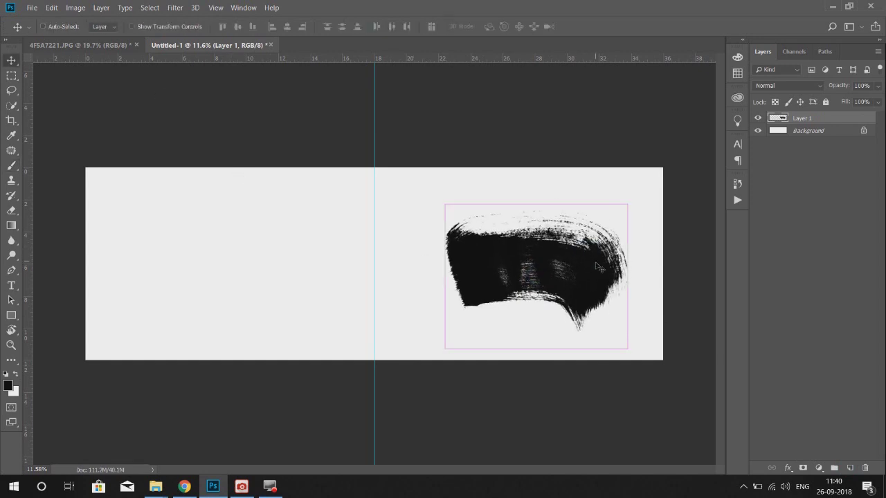
Flip the duplicate stroke horizontally and vertically, rotate it about 19°, and erase its rough right edge.
{"action": "right_click", "coordinate": [580, 250]}
{"action": "left_click", "coordinate": [608, 390]}
{"action": "mouse_move", "coordinate": [585, 291]}
{"action": "left_mouse_down"}
{"action": "mouse_move", "coordinate": [566, 275]}
{"action": "mouse_move", "coordinate": [567, 250]}
{"action": "left_mouse_up"}
{"action": "right_click", "coordinate": [566, 275]}
{"action": "left_click", "coordinate": [606, 424]}
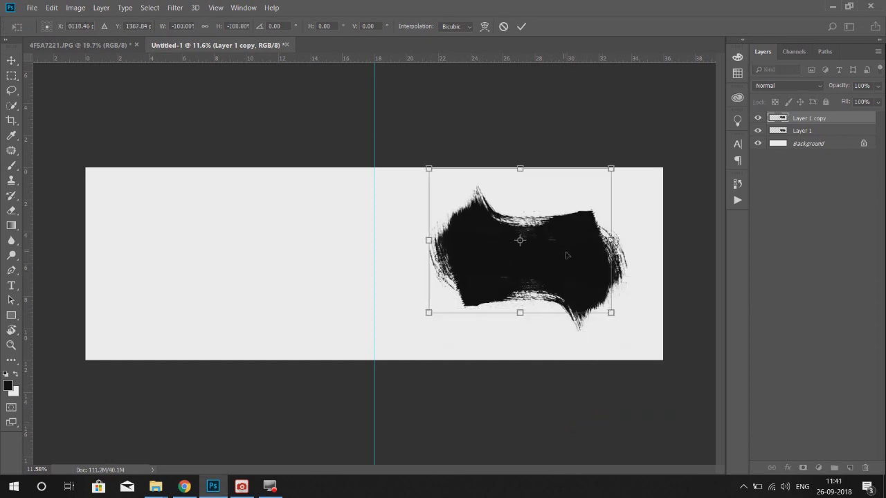
{"action": "left_click_drag", "start_coordinate": [637, 246], "coordinate": [617, 323]}
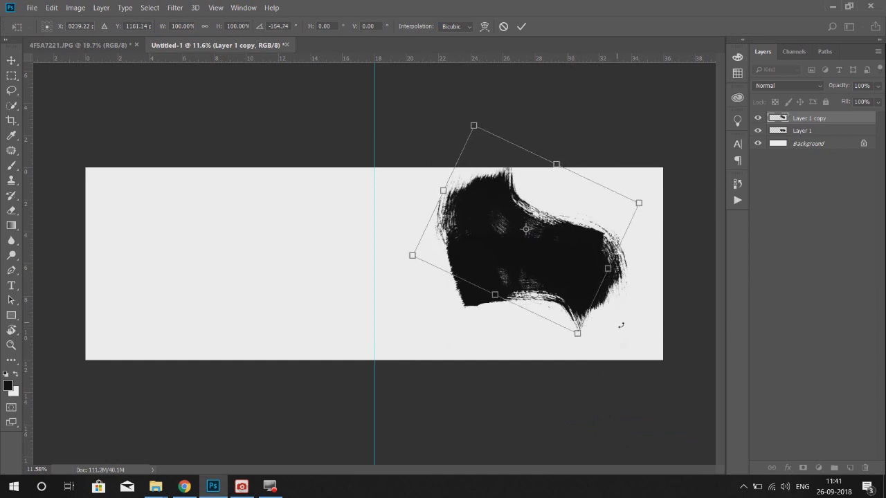
{"action": "key", "text": "Return"}
{"action": "key", "text": "e"}
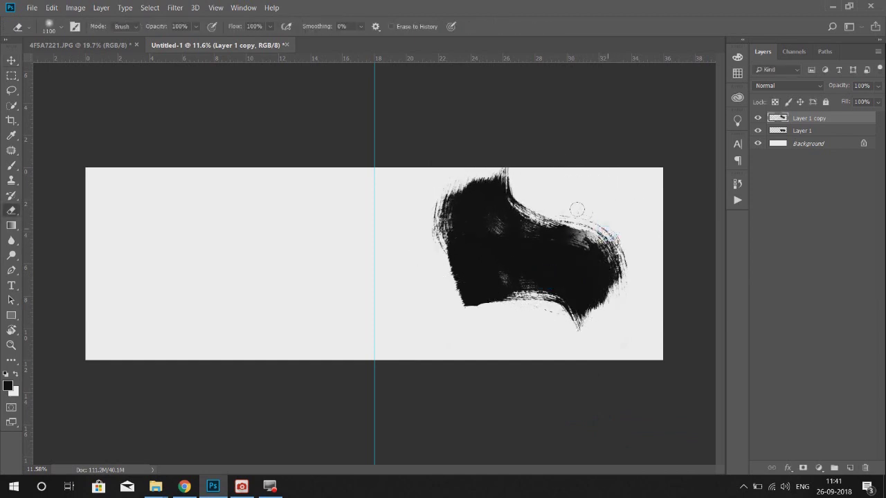
{"action": "left_click_drag", "start_coordinate": [609, 277], "coordinate": [612, 267]}
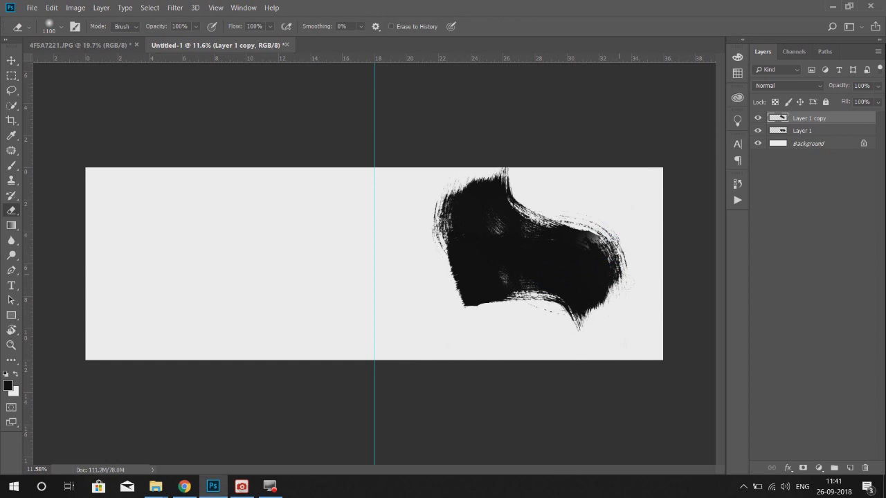
{"action": "left_click", "coordinate": [11, 60]}
Warp the stroke, bending its top-right corner down and left.
{"action": "key", "text": "ctrl+t"}
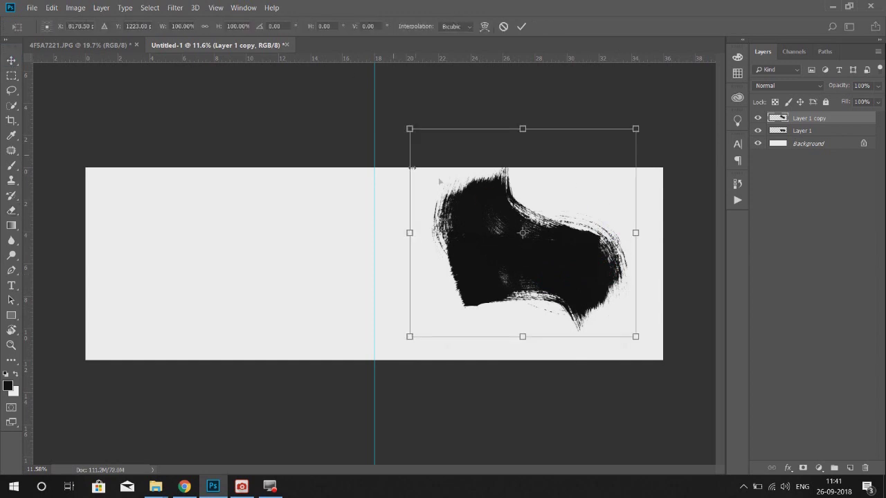
{"action": "right_click", "coordinate": [488, 202]}
{"action": "left_click", "coordinate": [507, 271]}
{"action": "left_click_drag", "start_coordinate": [635, 128], "coordinate": [630, 155]}
{"action": "key", "text": "Return"}
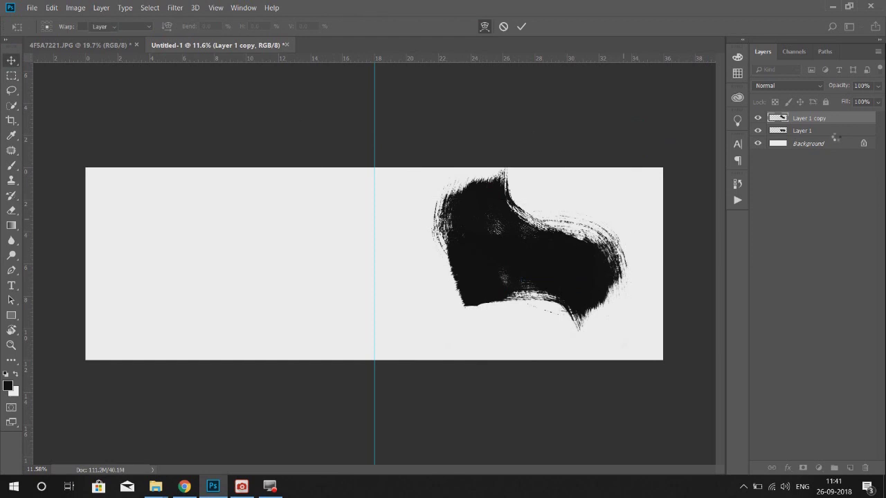
{"action": "left_click", "coordinate": [835, 133], "text": "shift"}
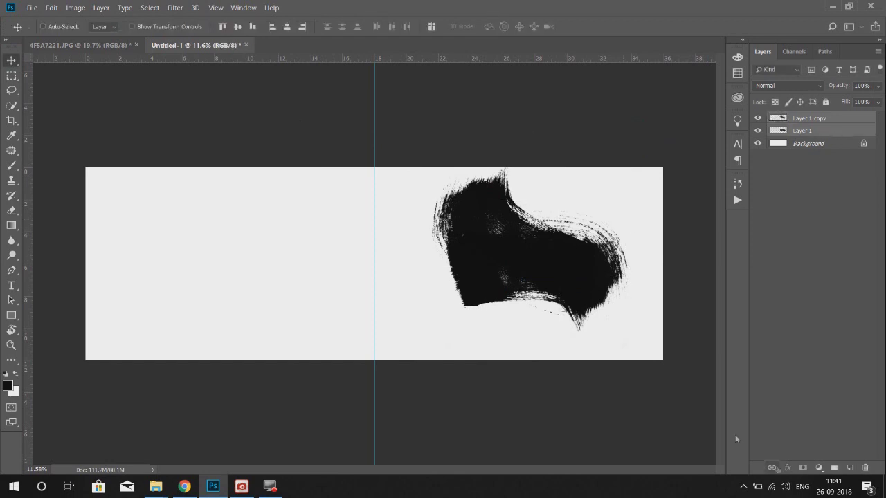
Merge the two stroke layers and rotate the result about 12°.
{"action": "key", "text": "ctrl+e"}
{"action": "key", "text": "ctrl+t"}
{"action": "left_click_drag", "start_coordinate": [660, 354], "coordinate": [645, 379]}
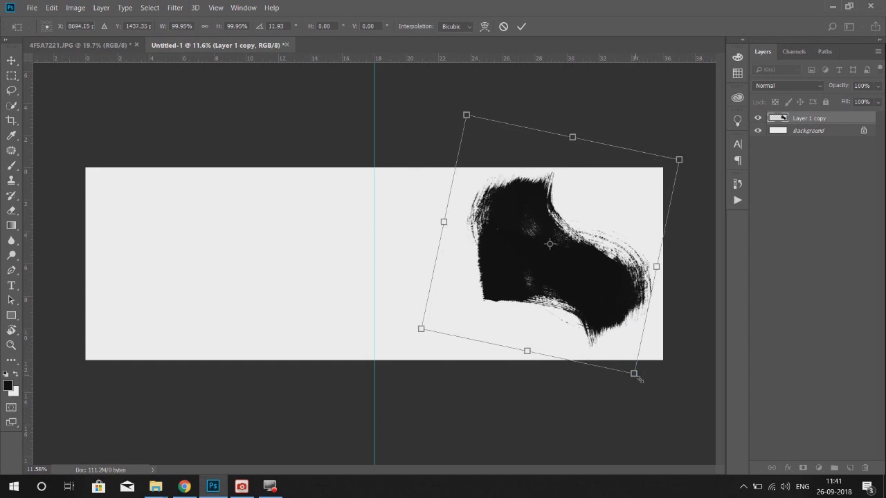
{"action": "key", "text": "Return"}
Fill out the shape with smaller black strokes on a new layer, merge it in, and return to the photo.
{"action": "key", "text": "b"}
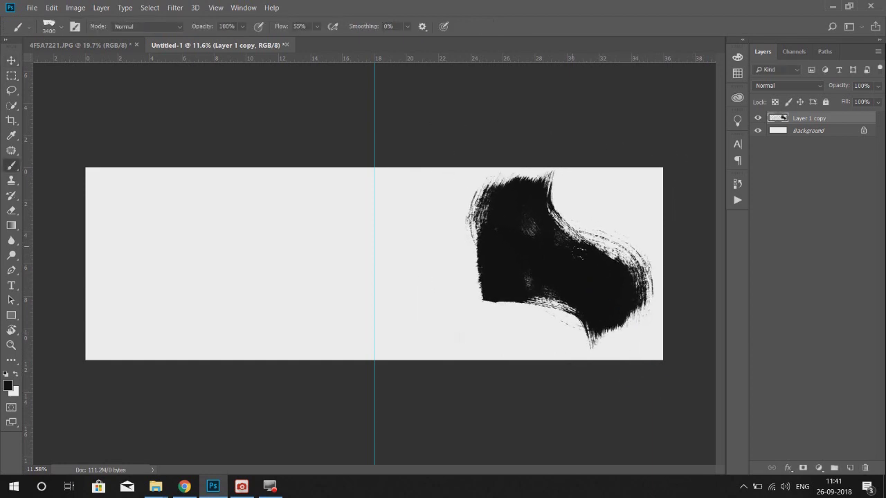
{"action": "left_click", "coordinate": [849, 467]}
{"action": "key", "text": "bracketleft"}
{"action": "key", "text": "bracketleft"}
{"action": "key", "text": "bracketleft"}
{"action": "left_click_drag", "start_coordinate": [574, 245], "coordinate": [601, 230]}
{"action": "key", "text": "v"}
{"action": "left_click", "coordinate": [820, 132]}
{"action": "key", "text": "ctrl+e"}
{"action": "key", "text": "ctrl+Tab"}
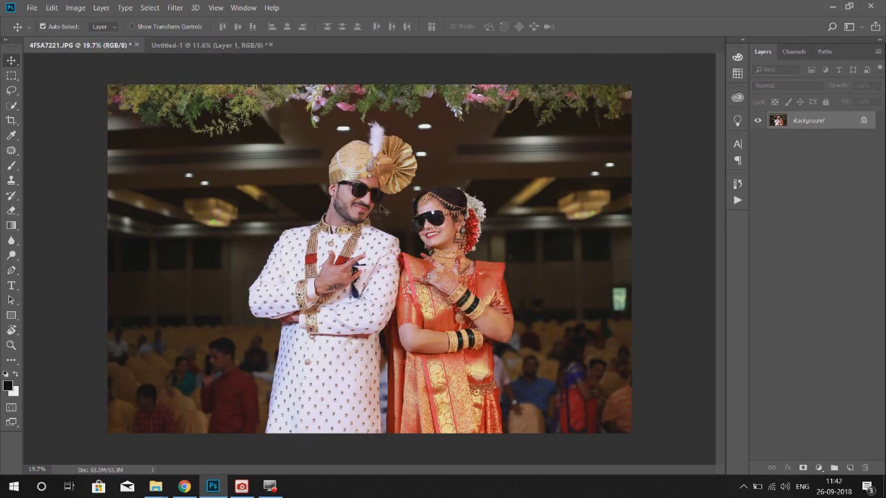
Open the Camera Raw Filter on the wedding photo.
{"action": "scroll", "coordinate": [381, 209], "scroll_direction": "up", "scroll_amount": 2}
{"action": "scroll", "coordinate": [405, 211], "scroll_direction": "down", "scroll_amount": 2}
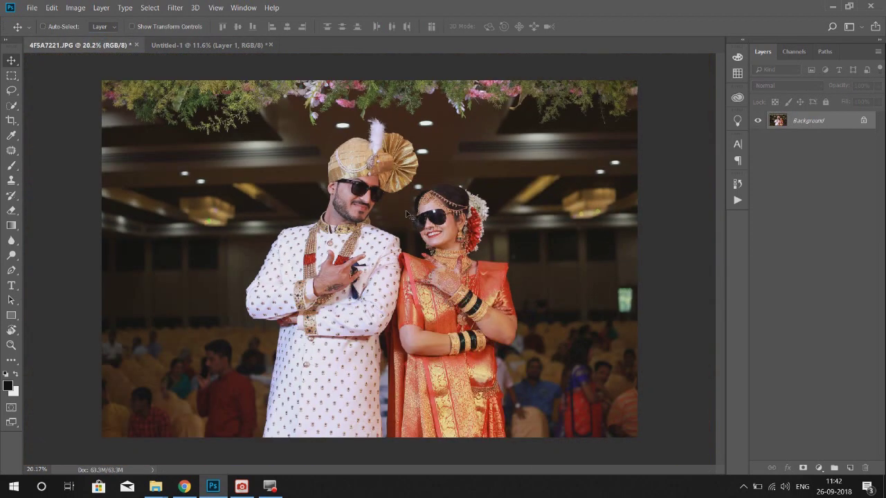
{"action": "left_click", "coordinate": [174, 8]}
{"action": "left_click", "coordinate": [291, 74]}
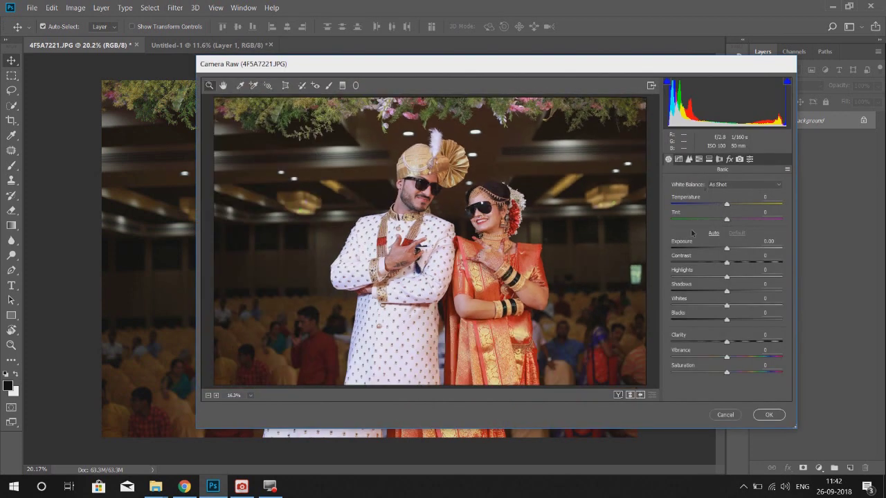
In HSL, set oranges luminance +31, saturation -23, hue +9, and darken the reds' luminance.
{"action": "left_click", "coordinate": [698, 159]}
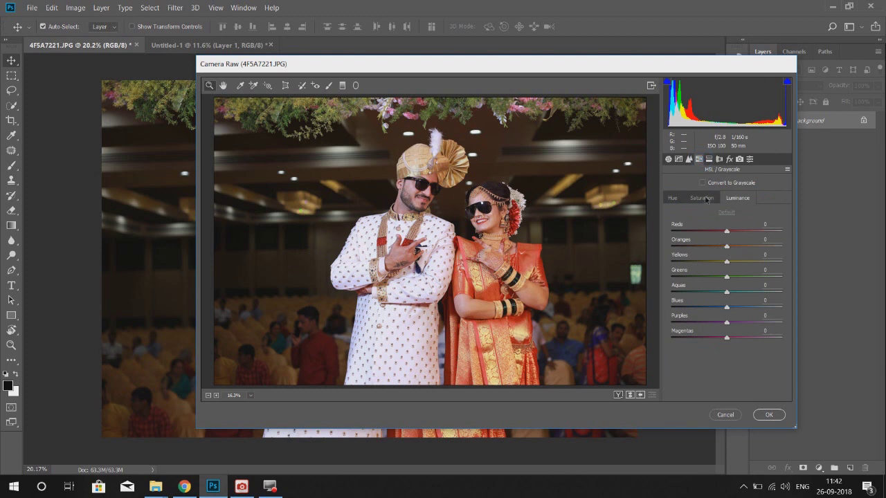
{"action": "left_click", "coordinate": [701, 198]}
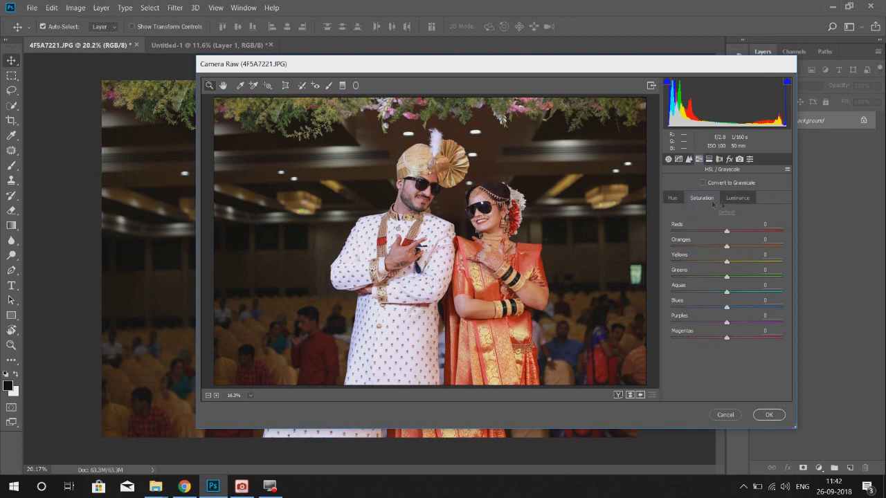
{"action": "left_click", "coordinate": [737, 198]}
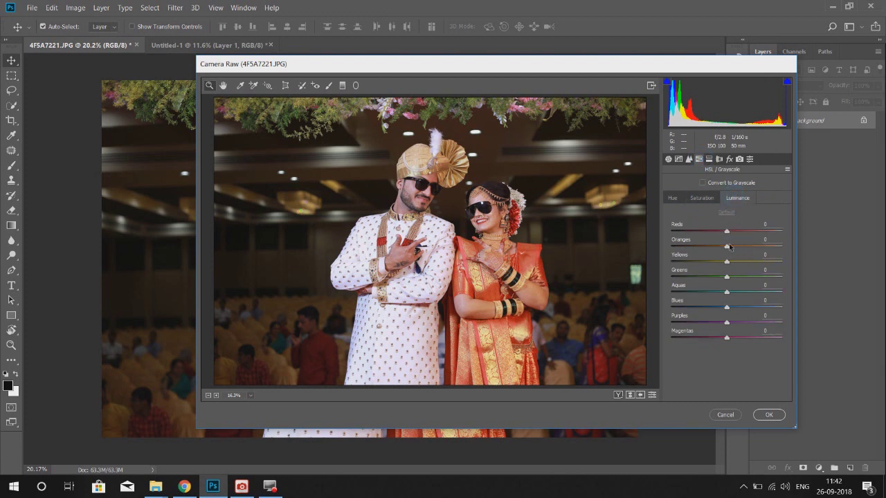
{"action": "left_click_drag", "start_coordinate": [726, 246], "coordinate": [745, 246]}
{"action": "left_click", "coordinate": [702, 199]}
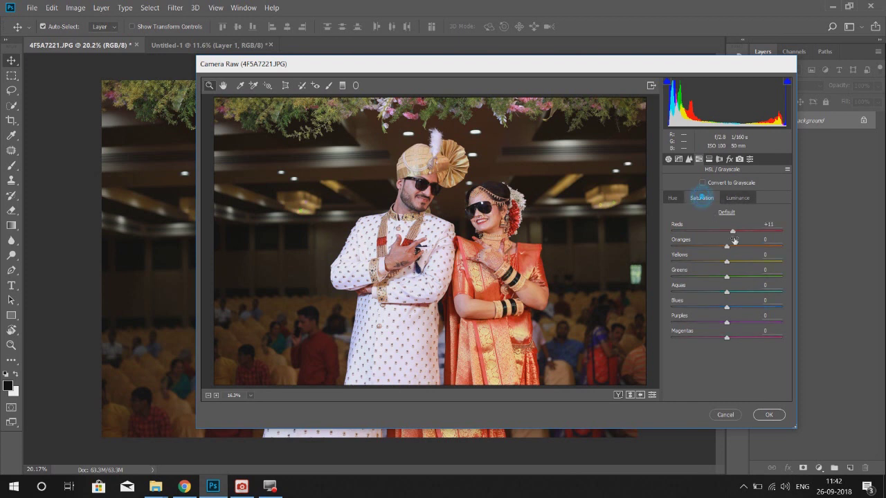
{"action": "left_click_drag", "start_coordinate": [729, 247], "coordinate": [715, 248]}
{"action": "left_click", "coordinate": [672, 198]}
{"action": "left_click_drag", "start_coordinate": [727, 246], "coordinate": [754, 247]}
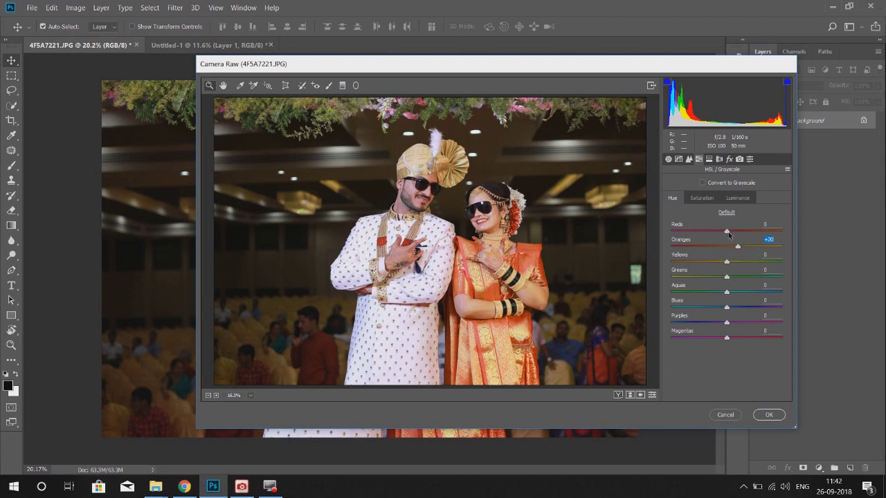
{"action": "left_click_drag", "start_coordinate": [738, 247], "coordinate": [734, 250]}
{"action": "left_click", "coordinate": [701, 197]}
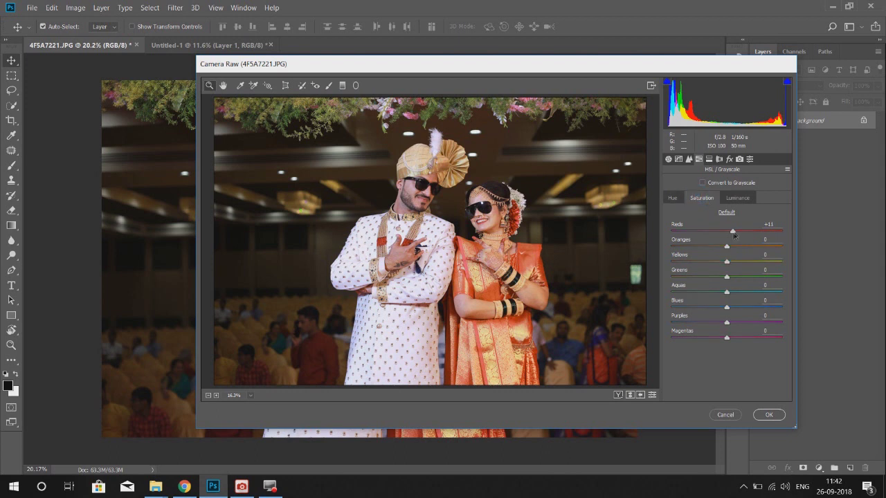
{"action": "left_click", "coordinate": [738, 198]}
{"action": "left_click_drag", "start_coordinate": [726, 232], "coordinate": [710, 233]}
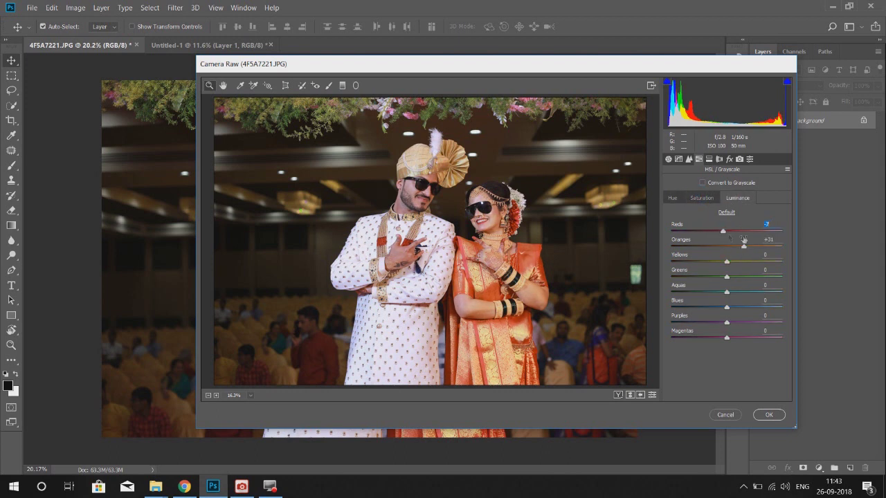
Lower Highlights to -32 in Basic and apply the Camera Raw grade.
{"action": "left_click", "coordinate": [668, 160]}
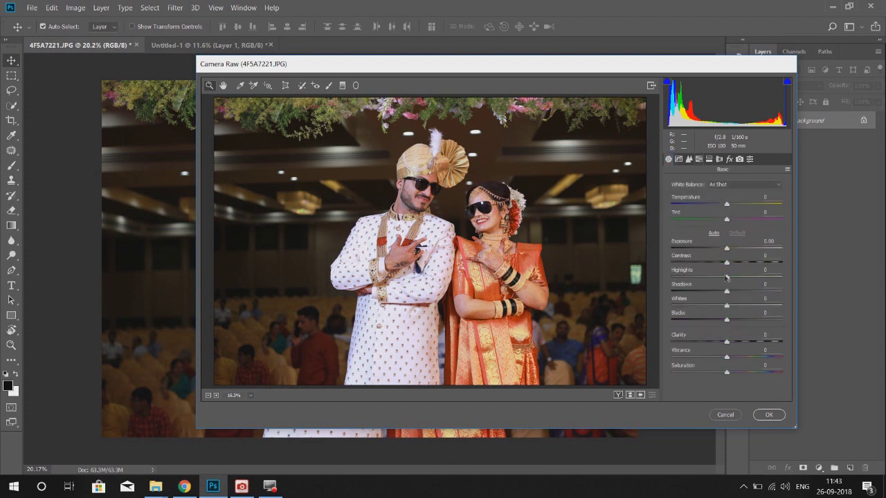
{"action": "mouse_move", "coordinate": [726, 278]}
{"action": "left_mouse_down"}
{"action": "mouse_move", "coordinate": [707, 278]}
{"action": "mouse_move", "coordinate": [757, 292]}
{"action": "left_mouse_up"}
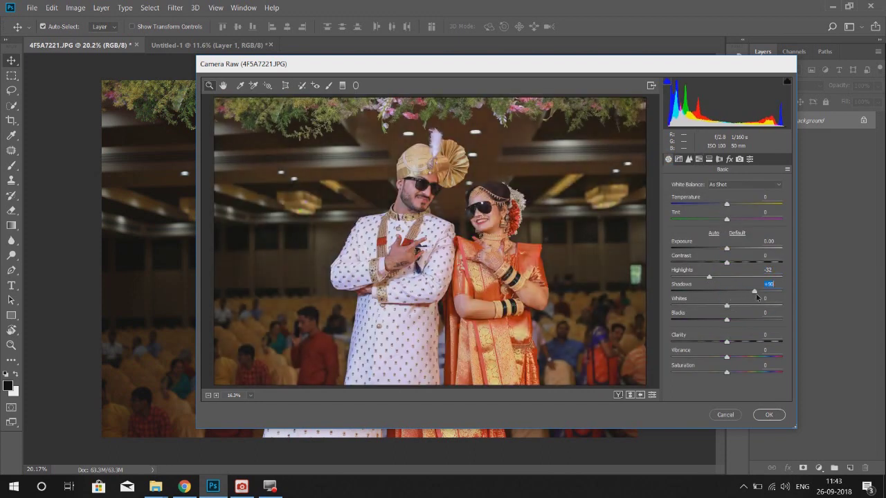
{"action": "left_click", "coordinate": [768, 411]}
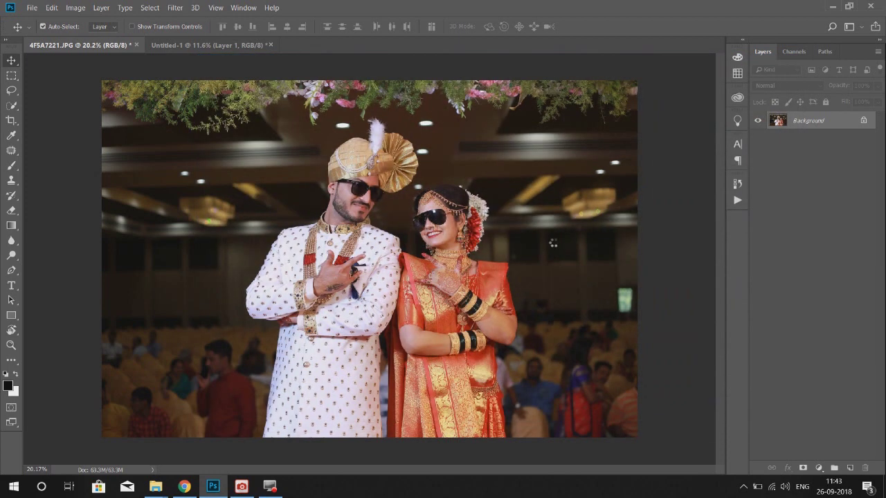
Copy the whole graded photo into Untitled-1 and move it onto the right page.
{"action": "key", "text": "ctrl+minus"}
{"action": "key", "text": "ctrl+a"}
{"action": "key", "text": "ctrl+c"}
{"action": "left_click", "coordinate": [208, 45]}
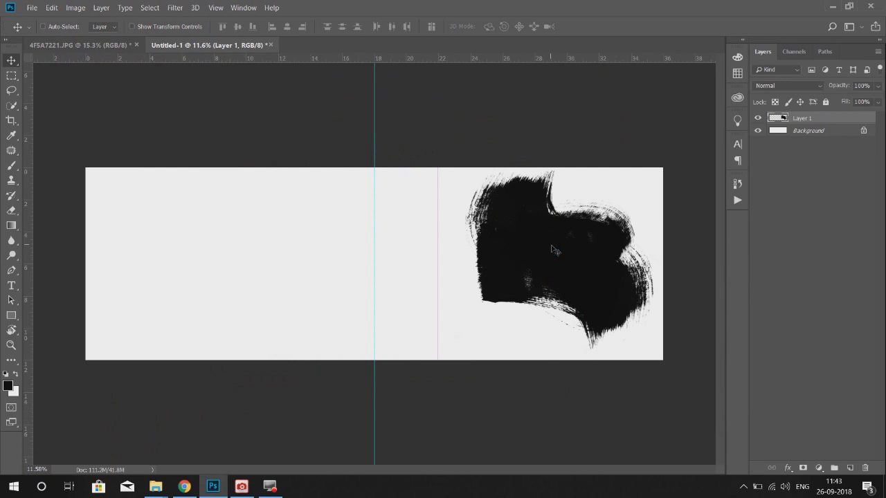
{"action": "key", "text": "ctrl+v"}
{"action": "left_click_drag", "start_coordinate": [468, 231], "coordinate": [566, 231]}
Clip the photo into the black brush stroke and reposition it inside.
{"action": "right_click", "coordinate": [844, 118]}
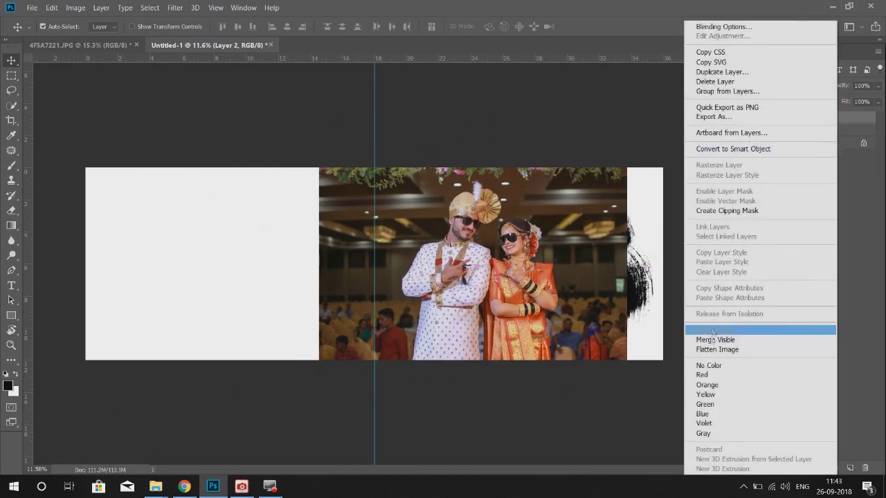
{"action": "left_click", "coordinate": [761, 211]}
{"action": "left_click_drag", "start_coordinate": [581, 253], "coordinate": [526, 228]}
Scale the photo to about 77%, tilt it roughly -16°, and duplicate the layer.
{"action": "key", "text": "ctrl+minus"}
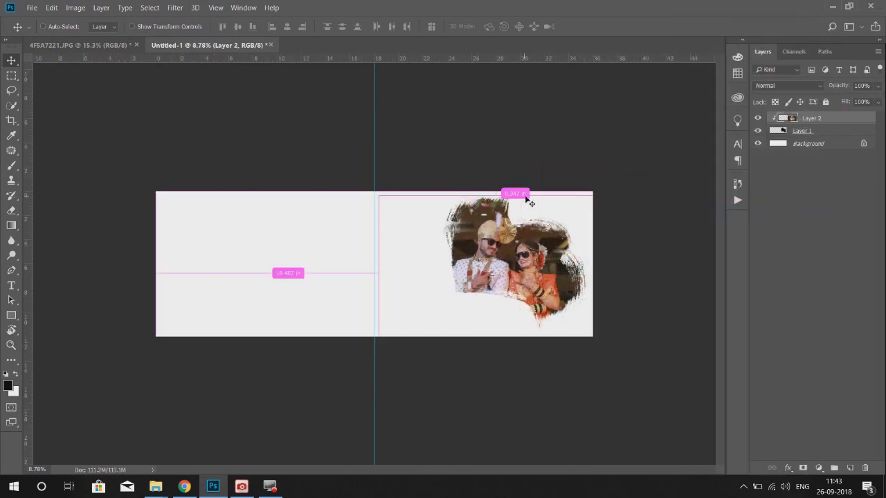
{"action": "key", "text": "ctrl+t"}
{"action": "mouse_move", "coordinate": [626, 187]}
{"action": "left_mouse_down"}
{"action": "mouse_move", "coordinate": [638, 211]}
{"action": "mouse_move", "coordinate": [612, 208]}
{"action": "left_mouse_up"}
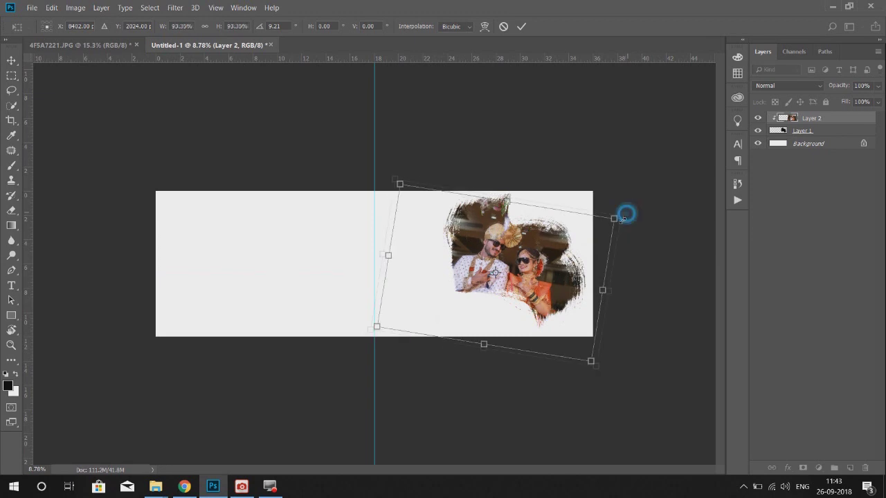
{"action": "mouse_move", "coordinate": [609, 337]}
{"action": "left_mouse_down"}
{"action": "mouse_move", "coordinate": [625, 300]}
{"action": "mouse_move", "coordinate": [612, 296]}
{"action": "left_mouse_up"}
{"action": "scroll", "coordinate": [613, 296], "scroll_direction": "up", "scroll_amount": 2}
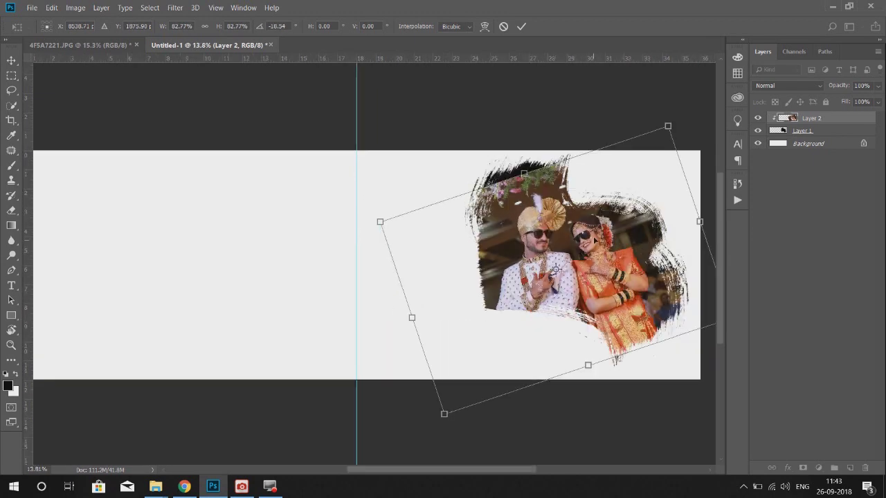
{"action": "mouse_move", "coordinate": [683, 304]}
{"action": "left_mouse_down"}
{"action": "mouse_move", "coordinate": [646, 202]}
{"action": "mouse_move", "coordinate": [667, 209]}
{"action": "left_mouse_up"}
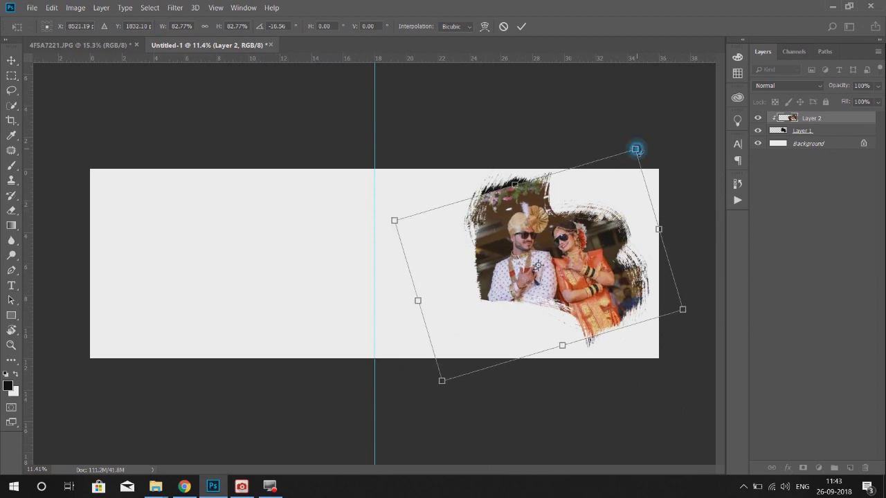
{"action": "mouse_move", "coordinate": [632, 147]}
{"action": "left_mouse_down"}
{"action": "mouse_move", "coordinate": [632, 160]}
{"action": "mouse_move", "coordinate": [658, 177]}
{"action": "left_mouse_up"}
{"action": "left_click_drag", "start_coordinate": [569, 253], "coordinate": [569, 248]}
{"action": "key", "text": "Return"}
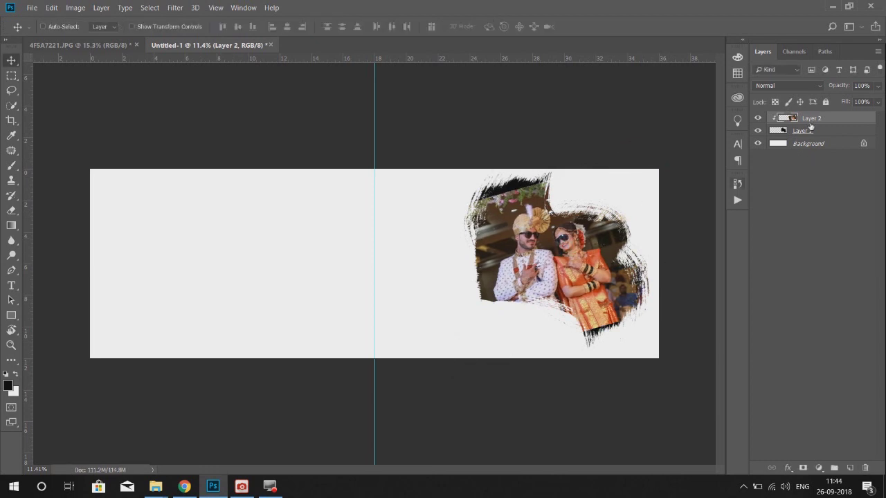
{"action": "key", "text": "ctrl+j"}
Enlarge Layer 2 to about 116% and apply a Gaussian Blur to it.
{"action": "left_click", "coordinate": [810, 130]}
{"action": "key", "text": "ctrl+t"}
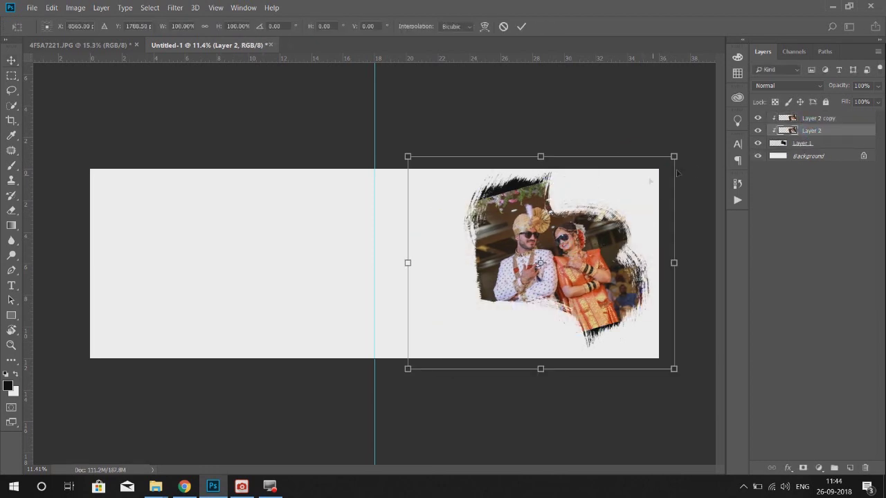
{"action": "left_click_drag", "start_coordinate": [676, 155], "coordinate": [708, 151]}
{"action": "key", "text": "Return"}
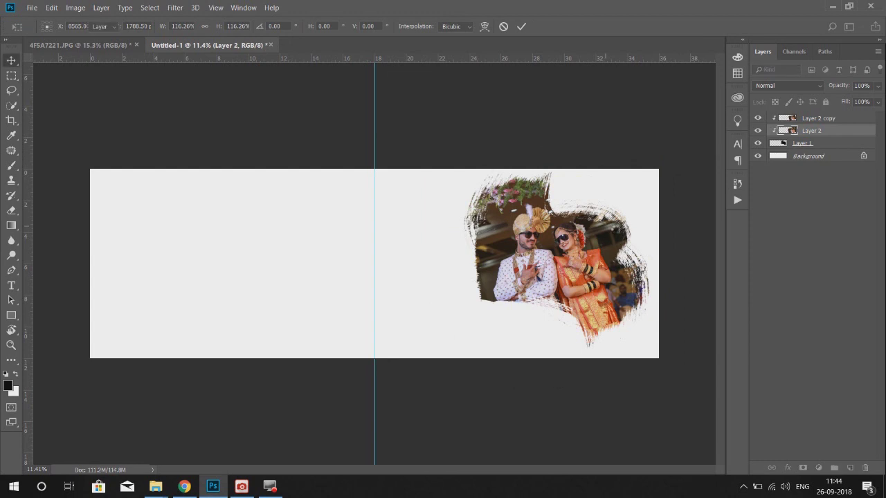
{"action": "left_click", "coordinate": [174, 8]}
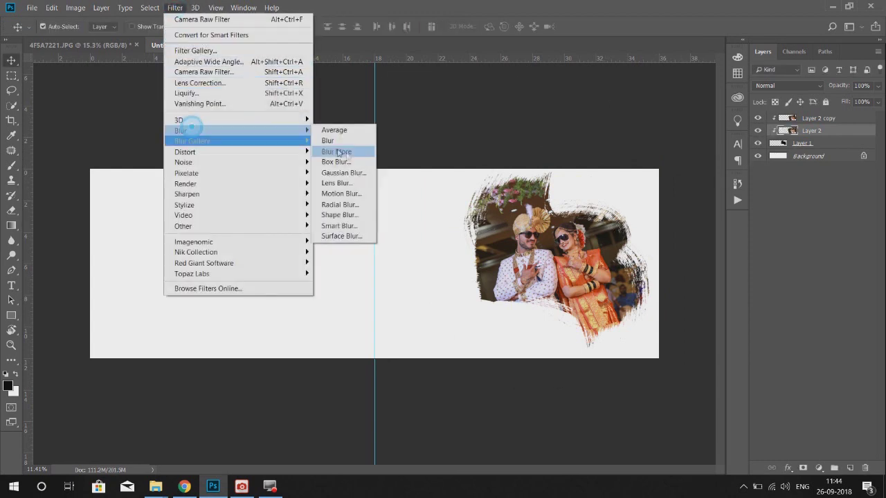
{"action": "left_click", "coordinate": [343, 172]}
{"action": "left_click_drag", "start_coordinate": [154, 190], "coordinate": [144, 192]}
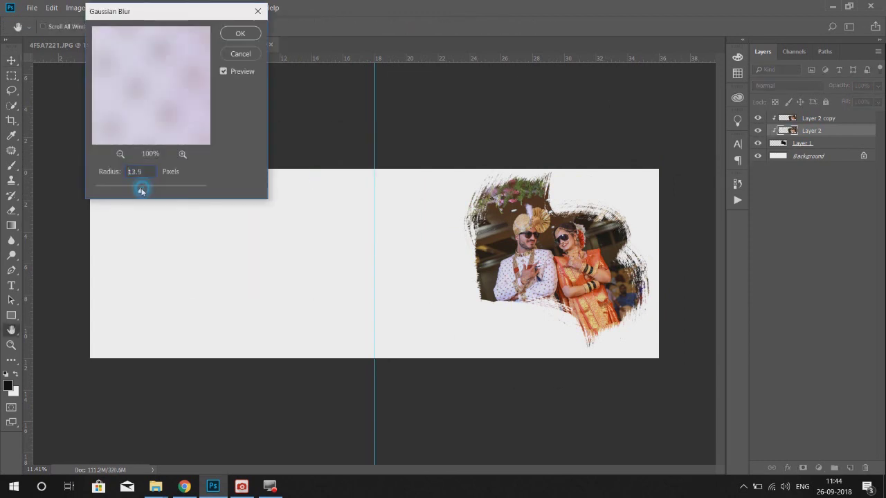
{"action": "key", "text": "Return"}
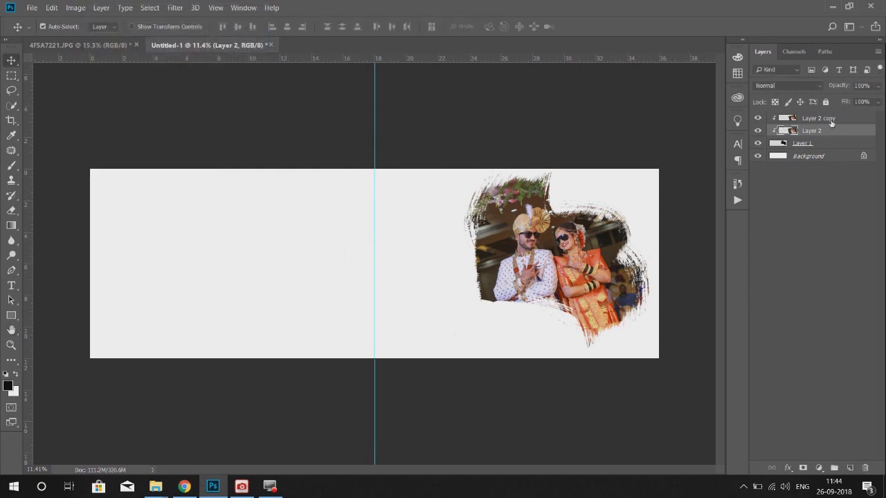
Add a layer mask to Layer 2 copy, fade the top-left leaves, and choose a soft round brush.
{"action": "left_click", "coordinate": [817, 118]}
{"action": "left_click", "coordinate": [803, 468]}
{"action": "key", "text": "b"}
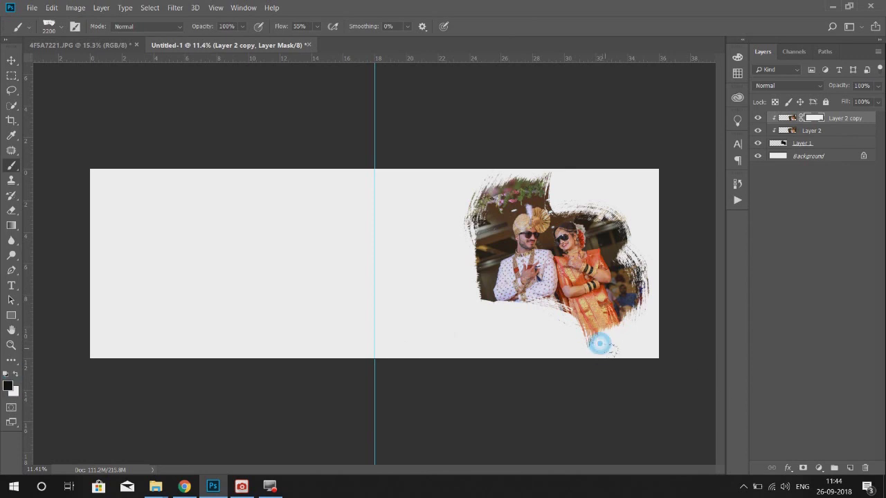
{"action": "left_click_drag", "start_coordinate": [477, 164], "coordinate": [519, 174]}
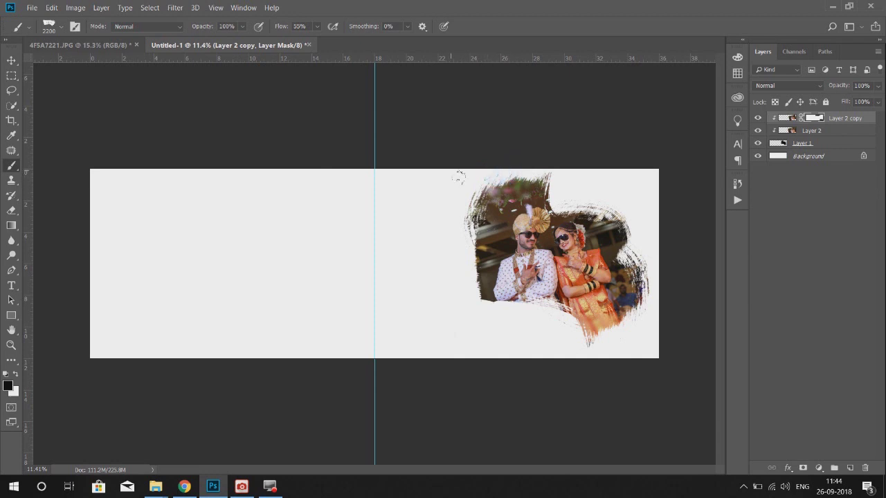
{"action": "left_click", "coordinate": [61, 26]}
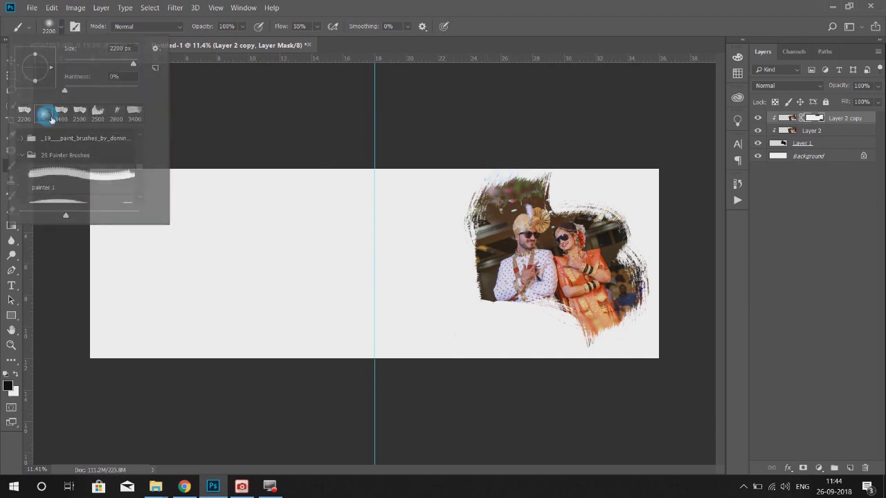
{"action": "double_click", "coordinate": [32, 103]}
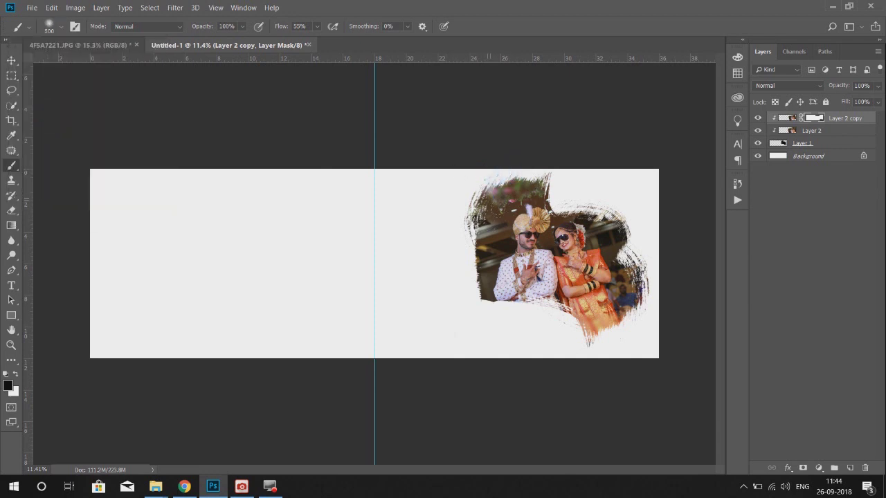
Mask out the photo's lower-right, upper-right and lower-left edges, then nudge the sharp photo.
{"action": "left_click_drag", "start_coordinate": [637, 322], "coordinate": [620, 296]}
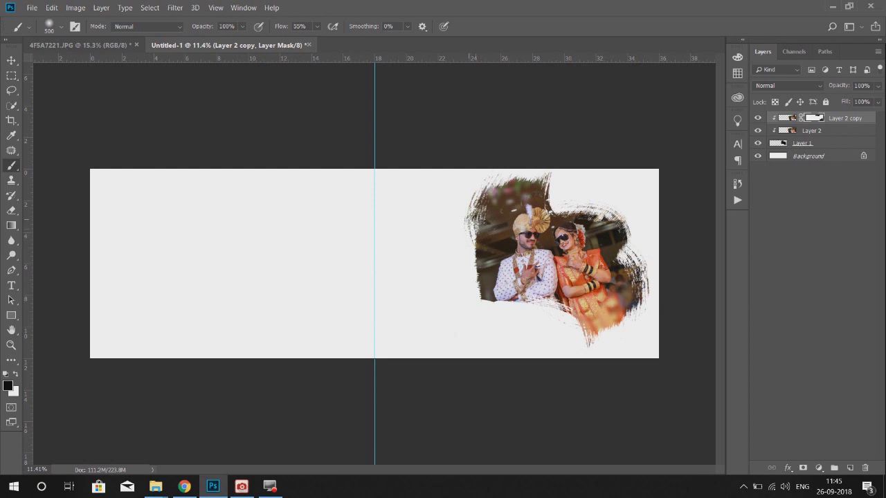
{"action": "left_click_drag", "start_coordinate": [626, 249], "coordinate": [609, 222]}
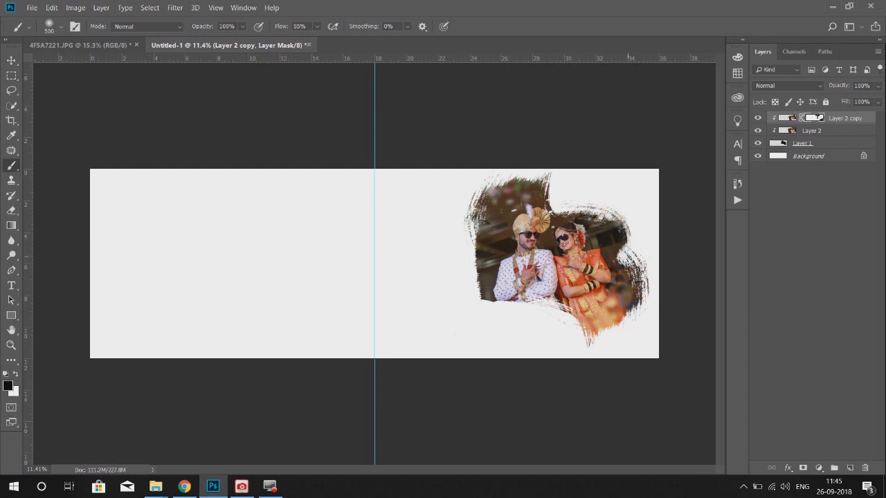
{"action": "left_click_drag", "start_coordinate": [486, 306], "coordinate": [503, 306]}
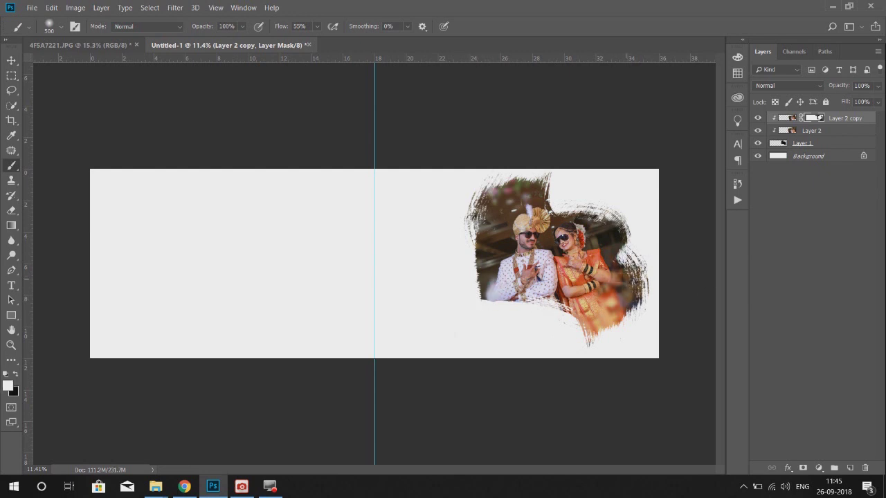
{"action": "key", "text": "v"}
{"action": "left_click", "coordinate": [653, 240]}
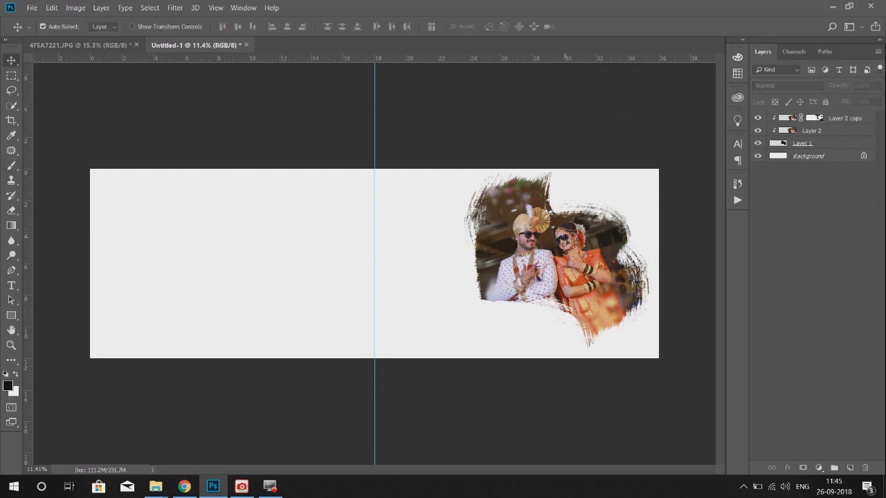
{"action": "left_click_drag", "start_coordinate": [566, 240], "coordinate": [564, 241]}
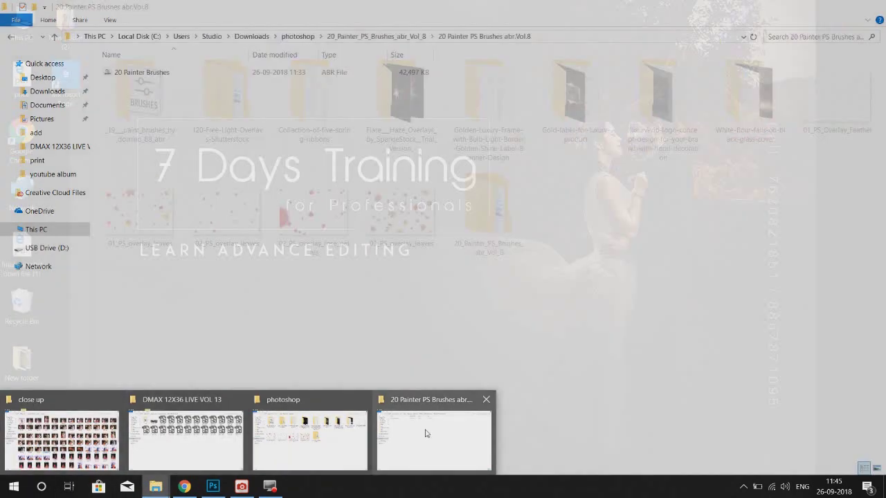
Open the 120-Free-Light-Overlays-Shutterstock folder and drag Light Element-_057 into Photoshop.
{"action": "left_click", "coordinate": [423, 427]}
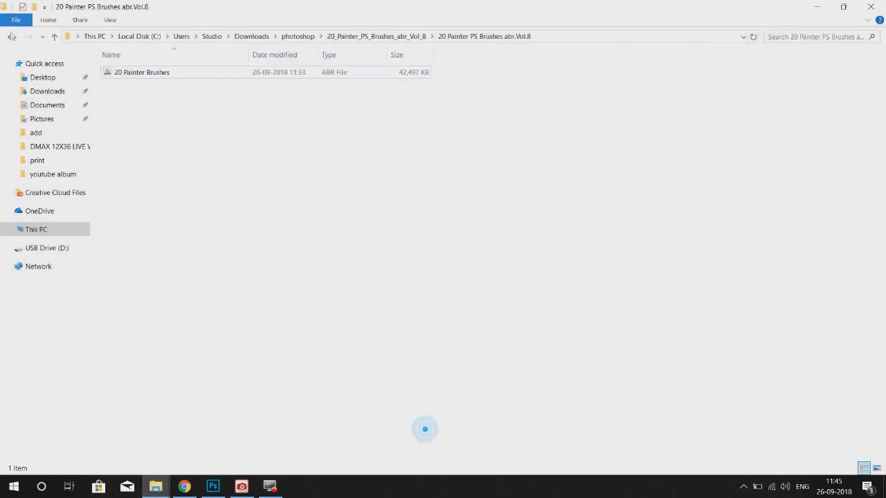
{"action": "left_click", "coordinate": [12, 38]}
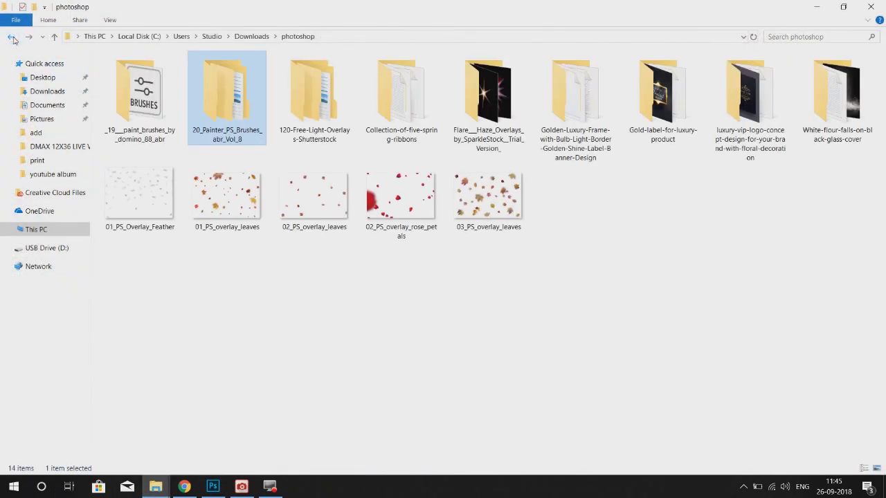
{"action": "double_click", "coordinate": [304, 94]}
{"action": "double_click", "coordinate": [151, 91]}
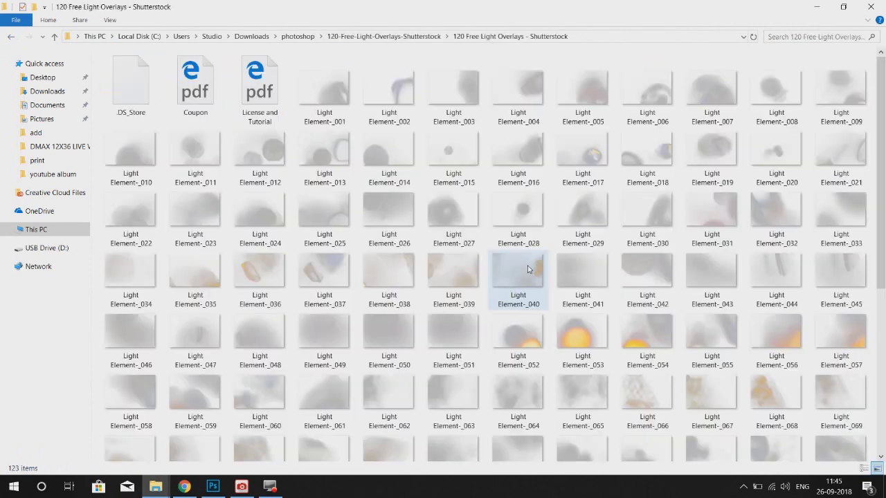
{"action": "scroll", "coordinate": [853, 158], "scroll_direction": "down", "scroll_amount": 3}
{"action": "left_click_drag", "start_coordinate": [853, 157], "coordinate": [563, 43]}
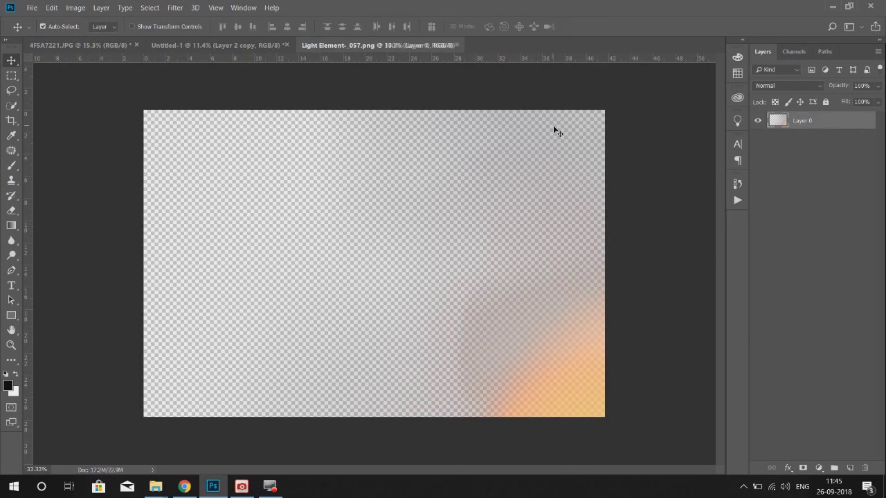
Copy Light Element-_057 into Untitled-1 as a layer clipped to the couple photo.
{"action": "key", "text": "ctrl+a"}
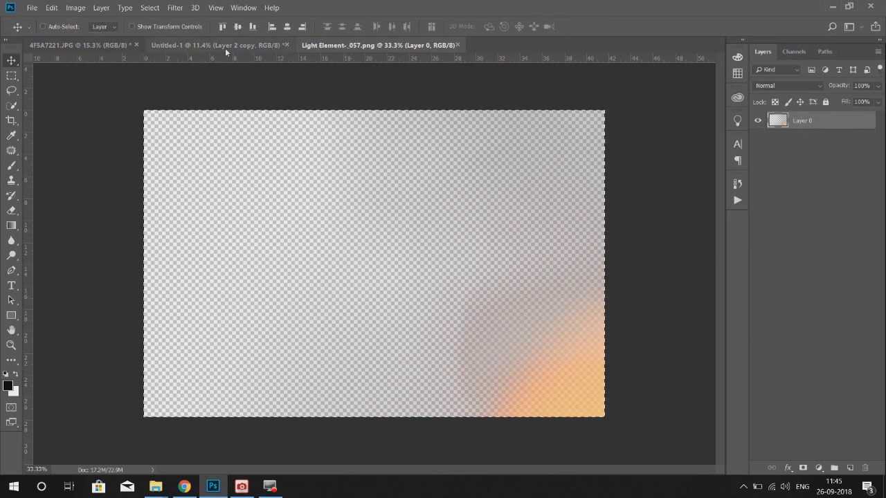
{"action": "key", "text": "ctrl+w"}
{"action": "key", "text": "ctrl+v"}
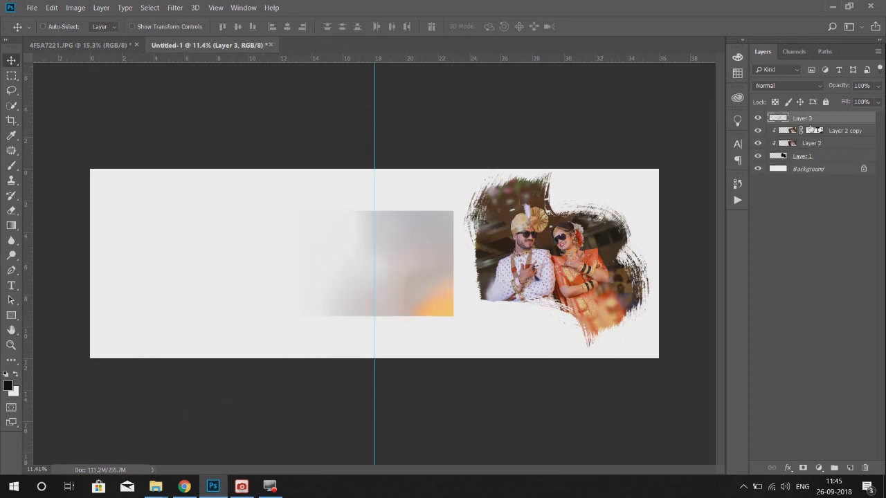
{"action": "left_click", "coordinate": [804, 125], "text": "alt"}
Move and stretch the light overlay across the photo for an orange glow at its lower right.
{"action": "key", "text": "ctrl+t"}
{"action": "left_click_drag", "start_coordinate": [429, 256], "coordinate": [588, 237]}
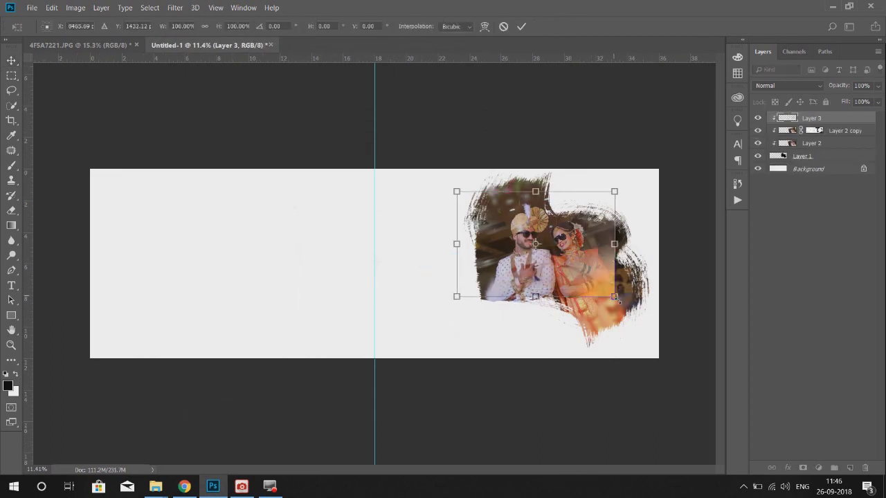
{"action": "left_click_drag", "start_coordinate": [615, 298], "coordinate": [643, 321]}
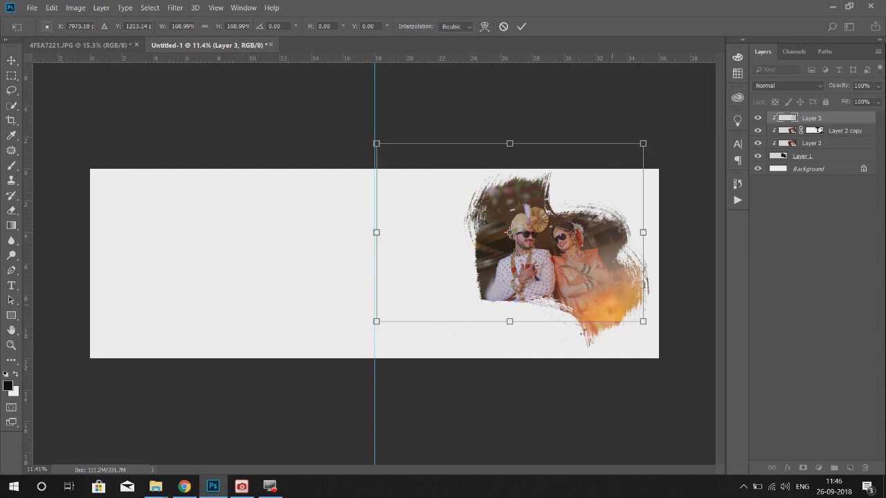
{"action": "left_click_drag", "start_coordinate": [516, 325], "coordinate": [515, 350]}
{"action": "left_click_drag", "start_coordinate": [618, 320], "coordinate": [623, 312]}
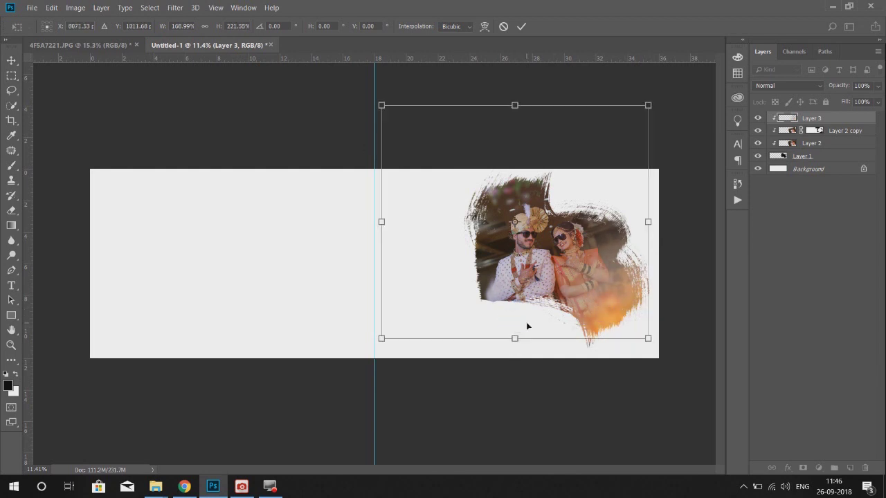
{"action": "scroll", "coordinate": [525, 323], "scroll_direction": "down", "scroll_amount": 1}
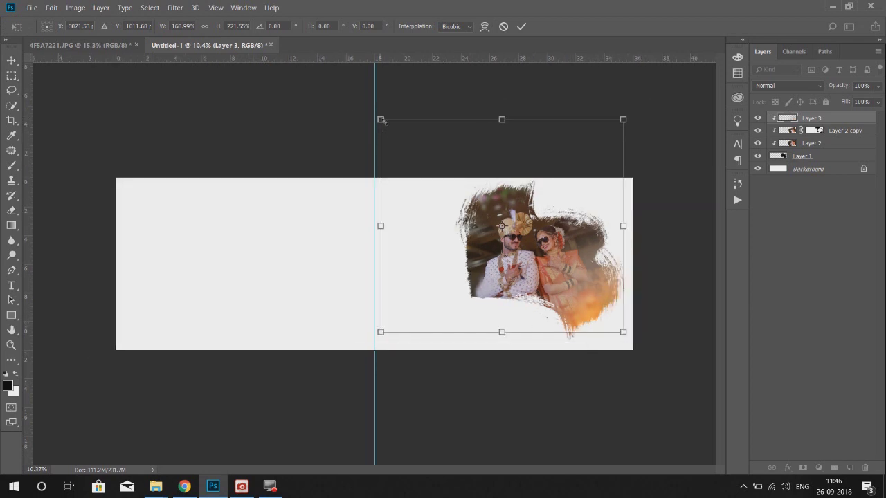
{"action": "left_click_drag", "start_coordinate": [382, 121], "coordinate": [381, 138]}
{"action": "double_click", "coordinate": [581, 263]}
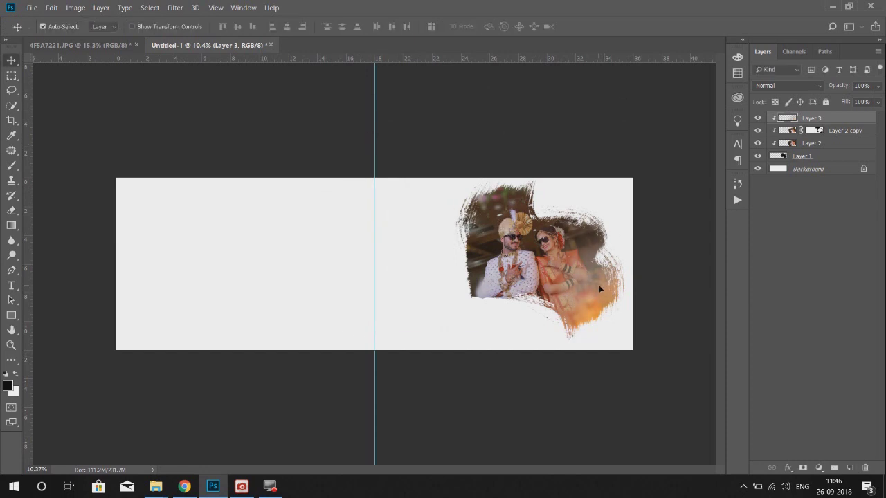
Drag Light Element-_052 from the overlays folder into Photoshop as its own document.
{"action": "scroll", "coordinate": [602, 288], "scroll_direction": "up", "scroll_amount": 2}
{"action": "left_click", "coordinate": [434, 439]}
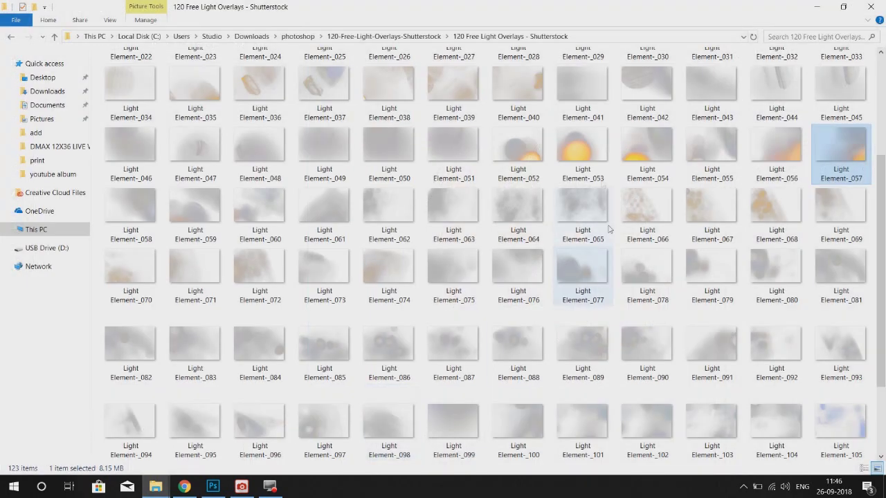
{"action": "left_click", "coordinate": [532, 145]}
{"action": "left_click_drag", "start_coordinate": [532, 145], "coordinate": [205, 491]}
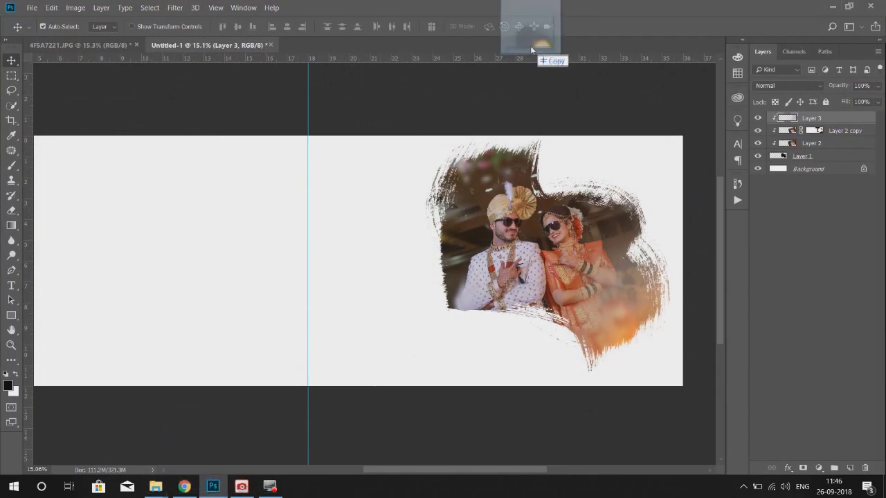
{"action": "left_click_drag", "start_coordinate": [205, 491], "coordinate": [534, 31]}
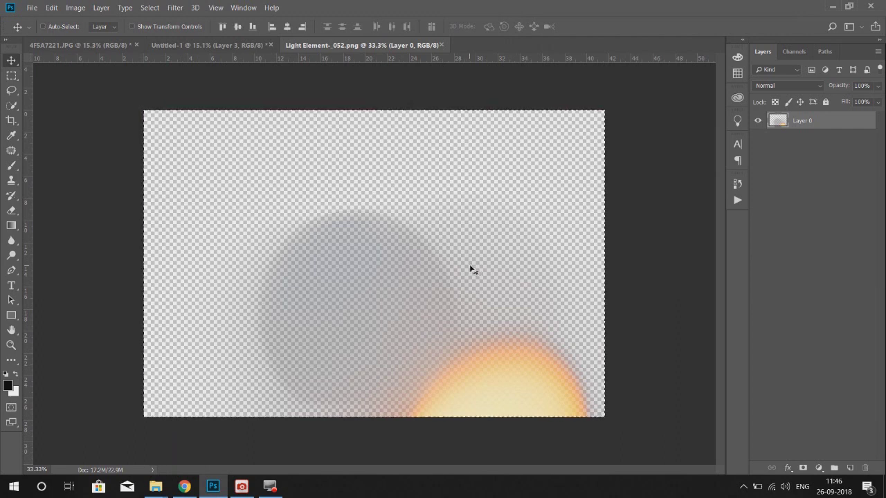
Paste the golden light flare into the spread, rotated and placed over the photo's top-left.
{"action": "key", "text": "ctrl+w"}
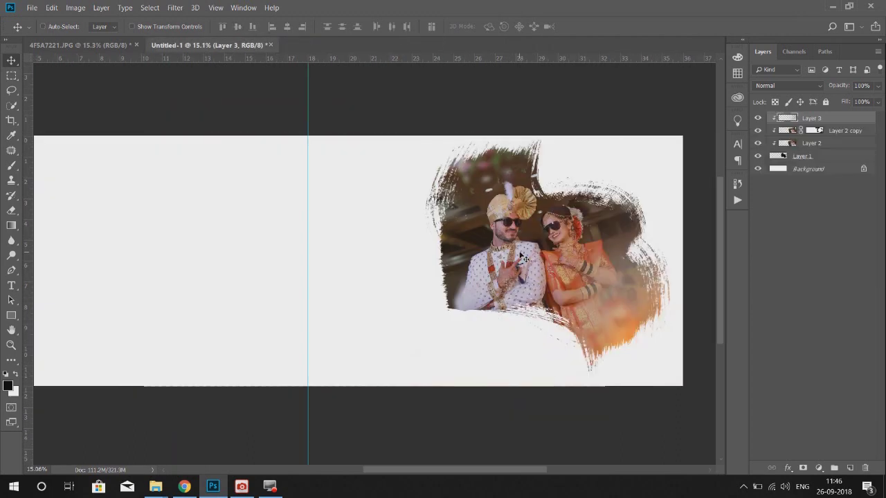
{"action": "key", "text": "ctrl+v"}
{"action": "left_click_drag", "start_coordinate": [522, 258], "coordinate": [443, 291]}
{"action": "key", "text": "ctrl+t"}
{"action": "mouse_move", "coordinate": [388, 325]}
{"action": "left_mouse_down"}
{"action": "mouse_move", "coordinate": [352, 313]}
{"action": "mouse_move", "coordinate": [611, 184]}
{"action": "mouse_move", "coordinate": [699, 183]}
{"action": "left_mouse_up"}
{"action": "scroll", "coordinate": [611, 184], "scroll_direction": "down", "scroll_amount": 2}
{"action": "left_click_drag", "start_coordinate": [566, 202], "coordinate": [564, 204]}
{"action": "key", "text": "Return"}
Erase unwanted parts of the flare, then bring up Levels for the Layer 2 copy photo.
{"action": "key", "text": "e"}
{"action": "left_click", "coordinate": [563, 206]}
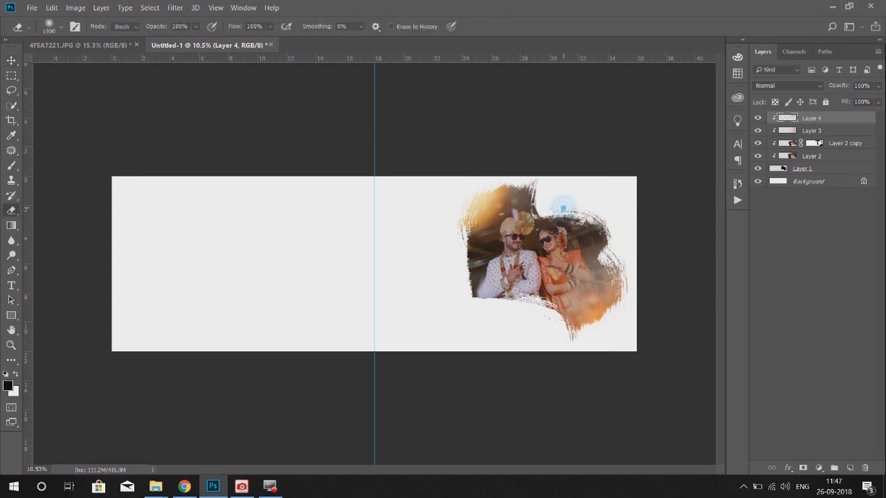
{"action": "key", "text": "v"}
{"action": "left_click", "coordinate": [827, 144]}
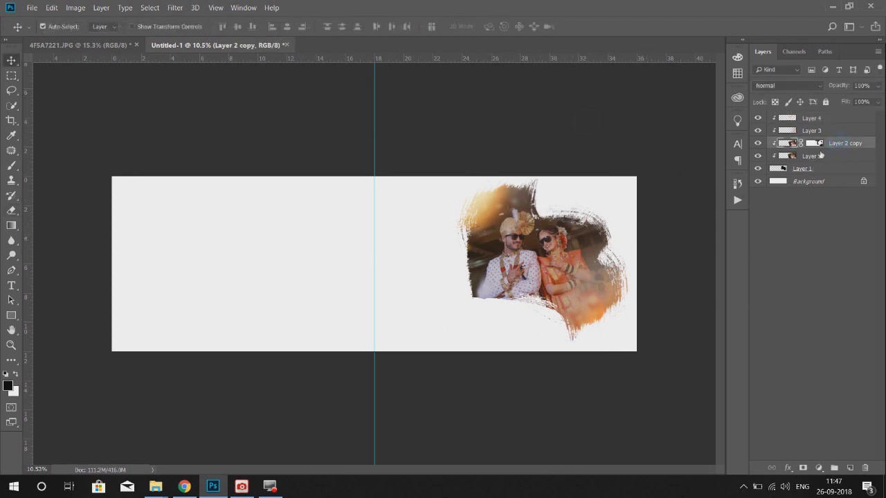
{"action": "key", "text": "ctrl+l"}
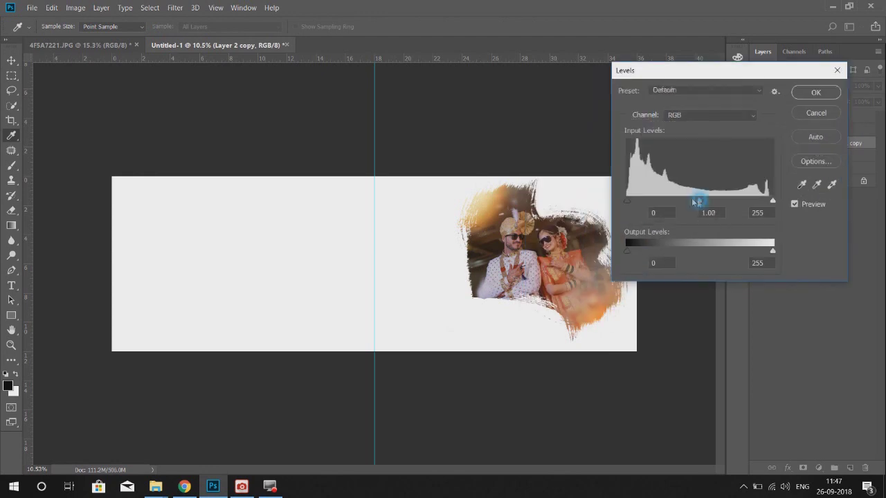
Apply Levels to the couple photo: RGB 22/1.21/222, Red midtone 0.92, Blue midtone 0.74.
{"action": "left_click_drag", "start_coordinate": [771, 201], "coordinate": [743, 201]}
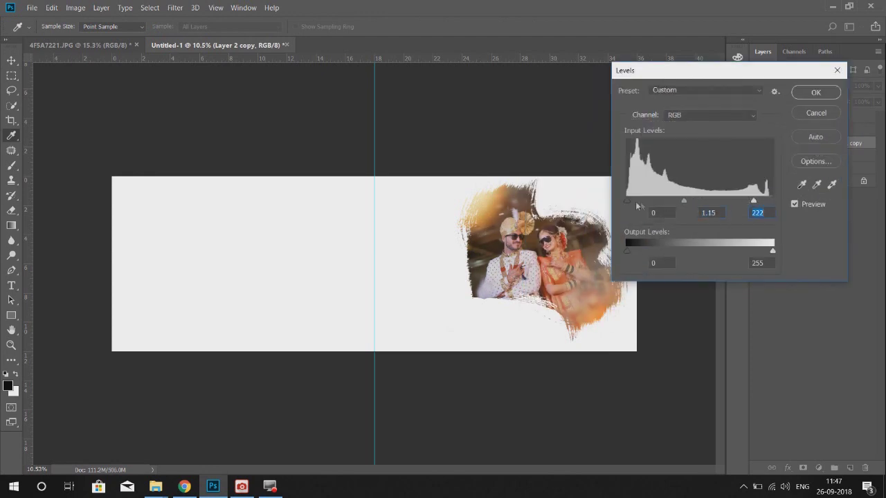
{"action": "left_click_drag", "start_coordinate": [626, 201], "coordinate": [636, 201]}
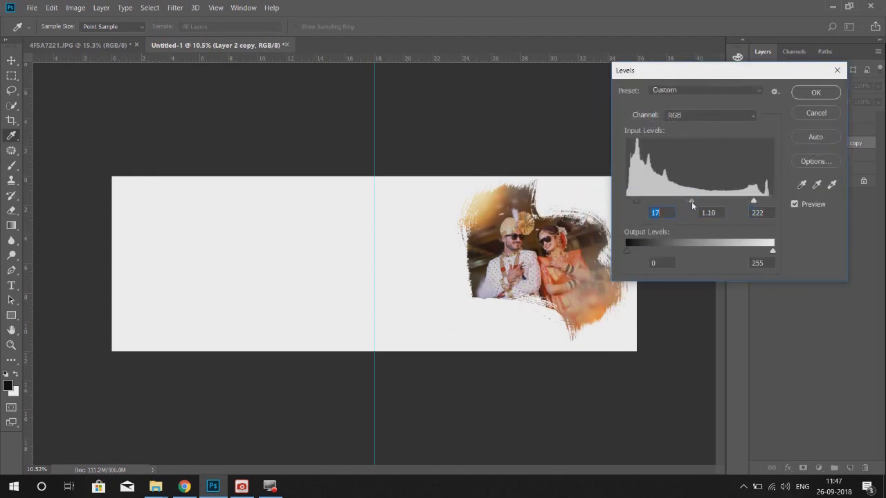
{"action": "left_click", "coordinate": [682, 115]}
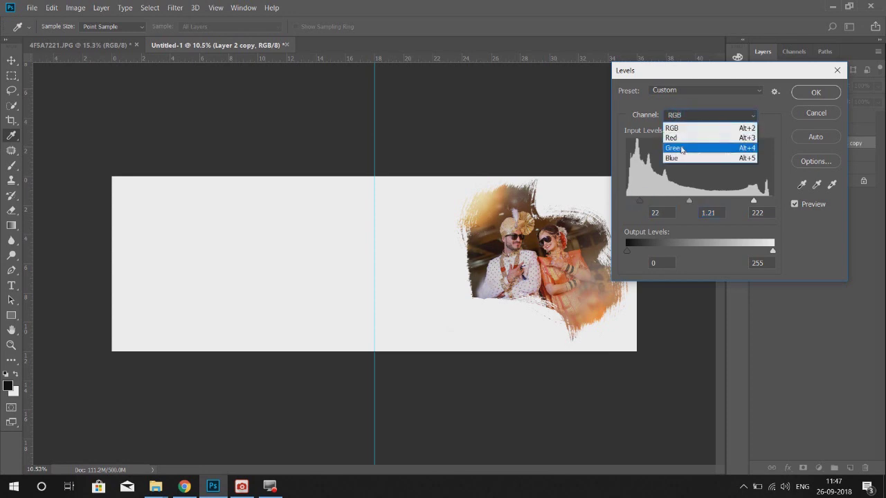
{"action": "left_click", "coordinate": [691, 132]}
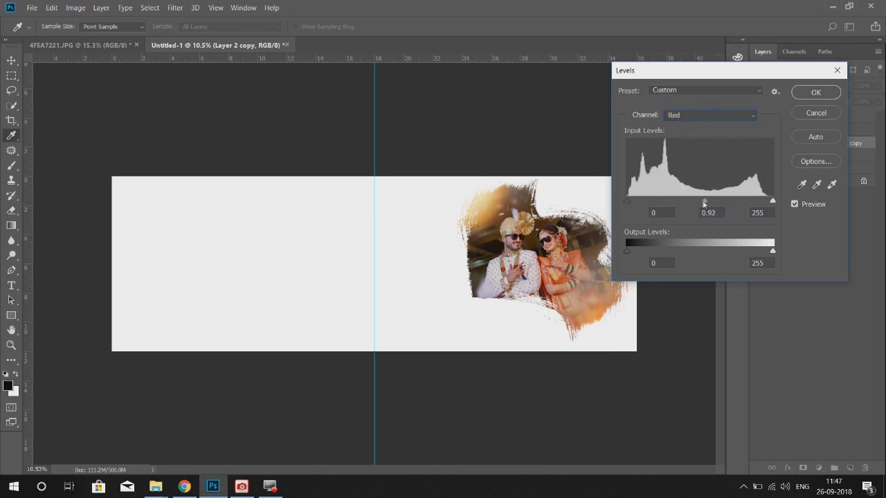
{"action": "left_click", "coordinate": [696, 115]}
{"action": "left_click", "coordinate": [692, 153]}
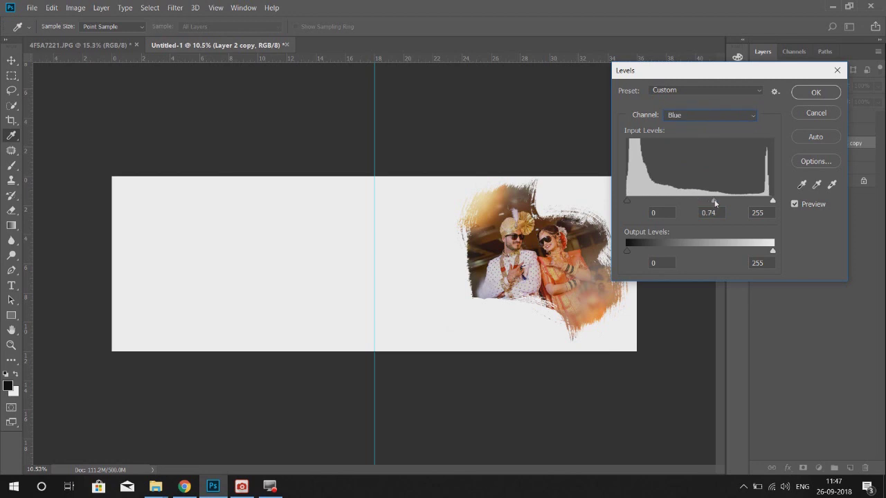
{"action": "key", "text": "Return"}
{"action": "key", "text": "v"}
{"action": "scroll", "coordinate": [578, 245], "scroll_direction": "up", "scroll_amount": 3, "text": "alt"}
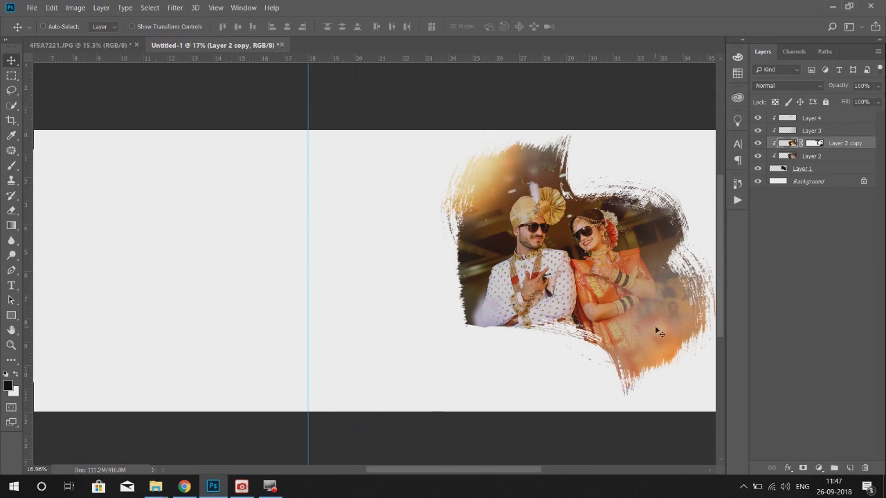
{"action": "scroll", "coordinate": [513, 272], "scroll_direction": "down", "scroll_amount": 2}
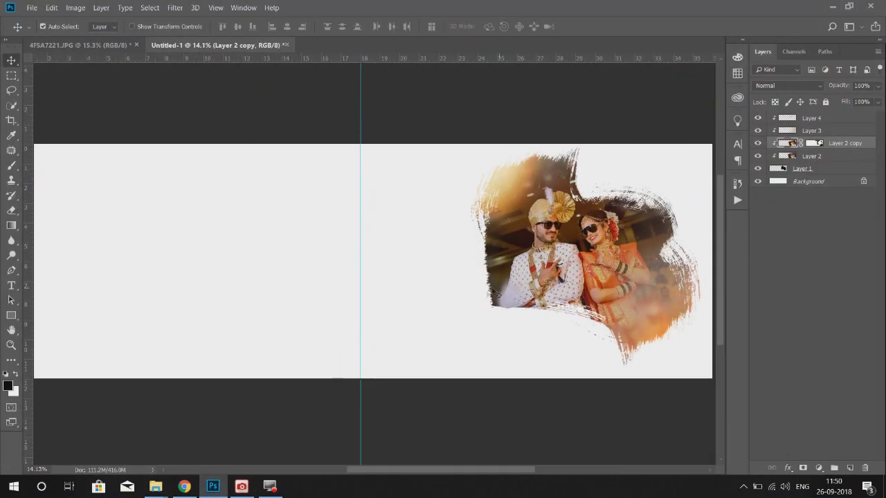
{"action": "key", "text": "t"}
{"action": "left_click", "coordinate": [432, 312]}
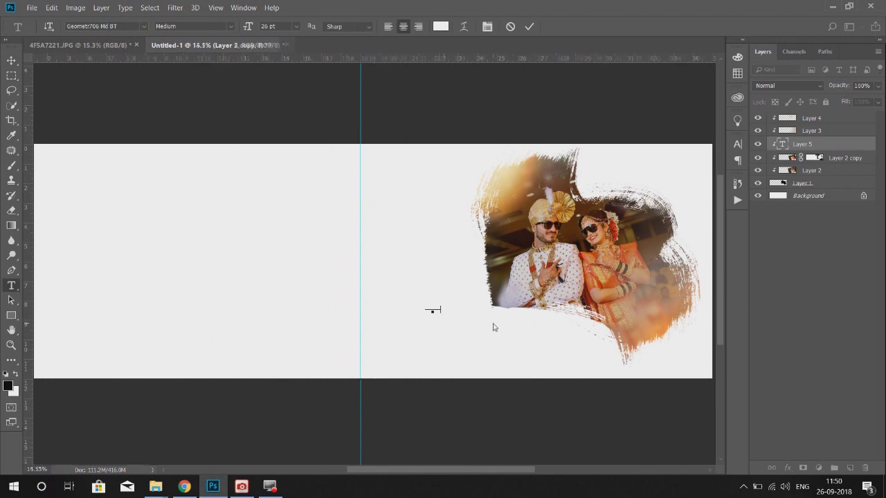
Give the Sonam text a dark colour, commit it and move it down the page.
{"action": "scroll", "coordinate": [493, 327], "scroll_direction": "up", "scroll_amount": 2, "text": "alt"}
{"action": "left_click", "coordinate": [441, 26]}
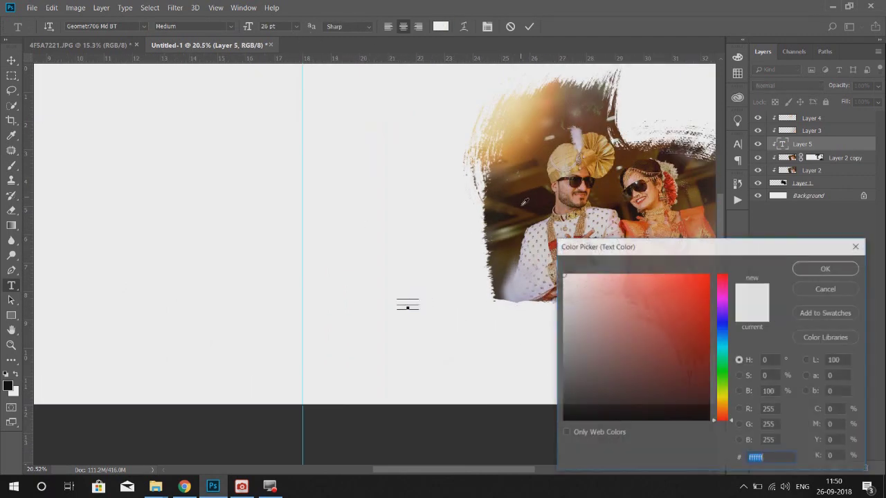
{"action": "left_click", "coordinate": [808, 272]}
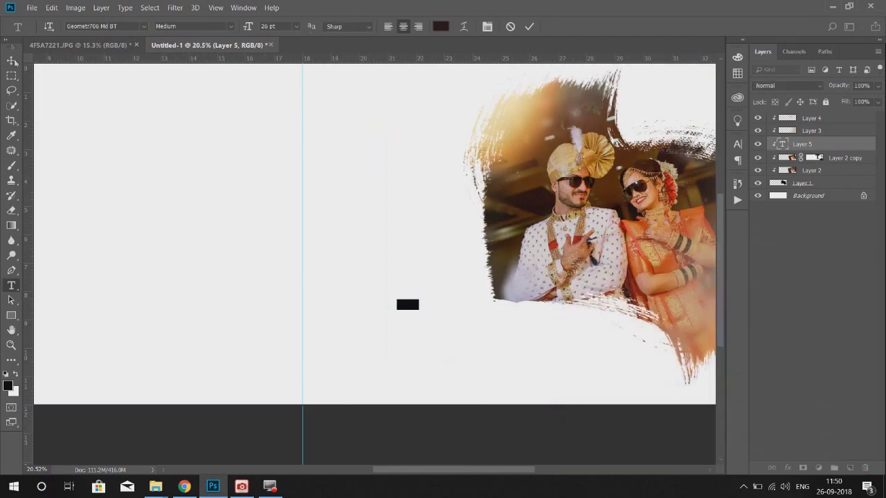
{"action": "left_click", "coordinate": [11, 60]}
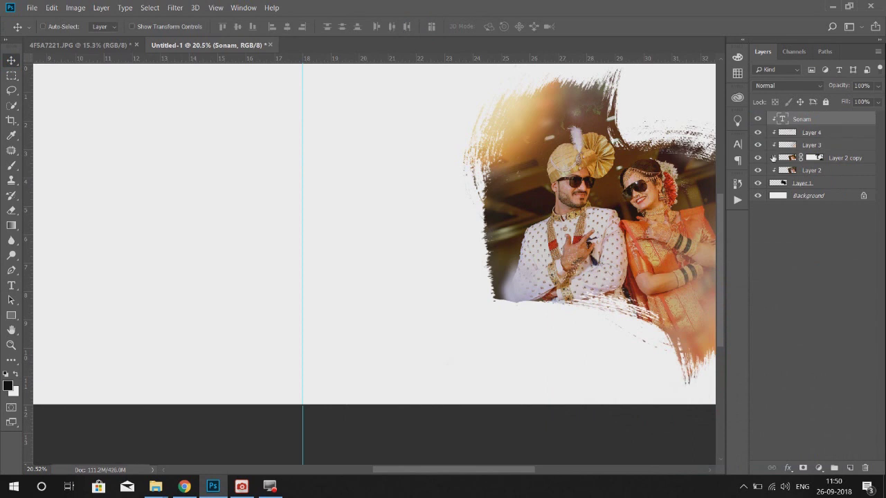
{"action": "left_click_drag", "start_coordinate": [456, 258], "coordinate": [448, 296]}
{"action": "scroll", "coordinate": [413, 297], "scroll_direction": "up", "scroll_amount": 3}
{"action": "scroll", "coordinate": [420, 335], "scroll_direction": "up", "scroll_amount": 2}
{"action": "key", "text": "ctrl+alt+z"}
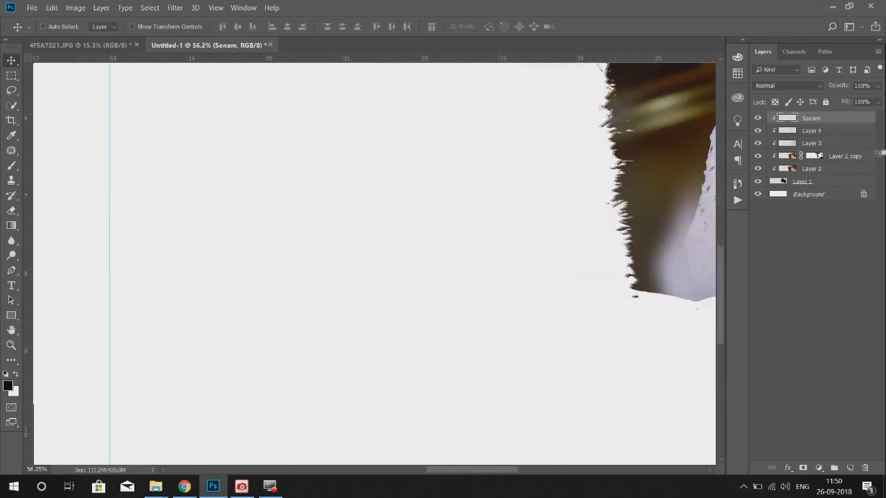
{"action": "key", "text": "ctrl+alt+z"}
{"action": "scroll", "coordinate": [380, 221], "scroll_direction": "down", "scroll_amount": 2}
Complete the caption as 'Sonam & Sagar', scale it to about 74 pt, and place it under the photo.
{"action": "key", "text": "t"}
{"action": "left_click", "coordinate": [403, 263]}
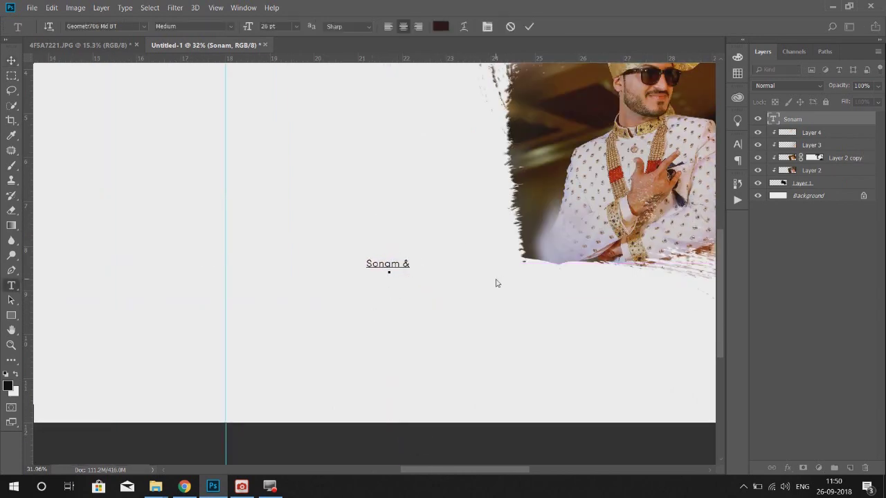
{"action": "type", "text": "ar"}
{"action": "scroll", "coordinate": [429, 277], "scroll_direction": "up", "scroll_amount": 1}
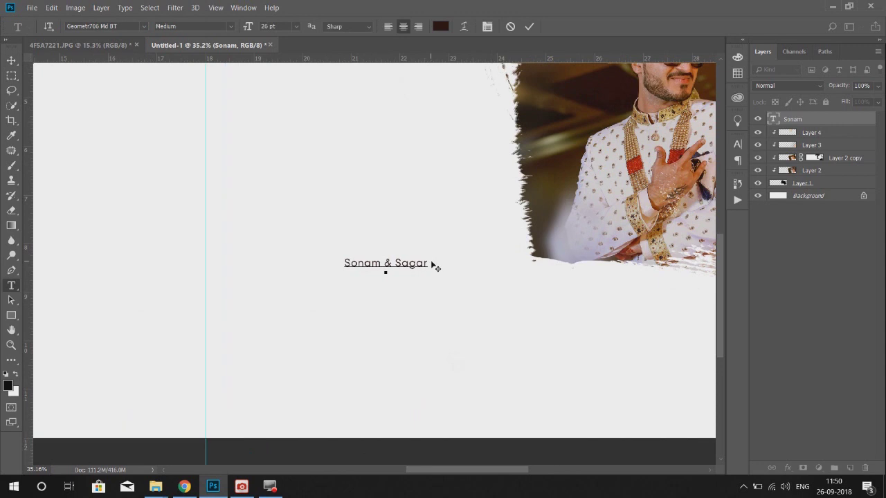
{"action": "left_click_drag", "start_coordinate": [430, 262], "coordinate": [271, 264]}
{"action": "left_click", "coordinate": [12, 60]}
{"action": "scroll", "coordinate": [362, 300], "scroll_direction": "down", "scroll_amount": 2}
{"action": "key", "text": "ctrl+t"}
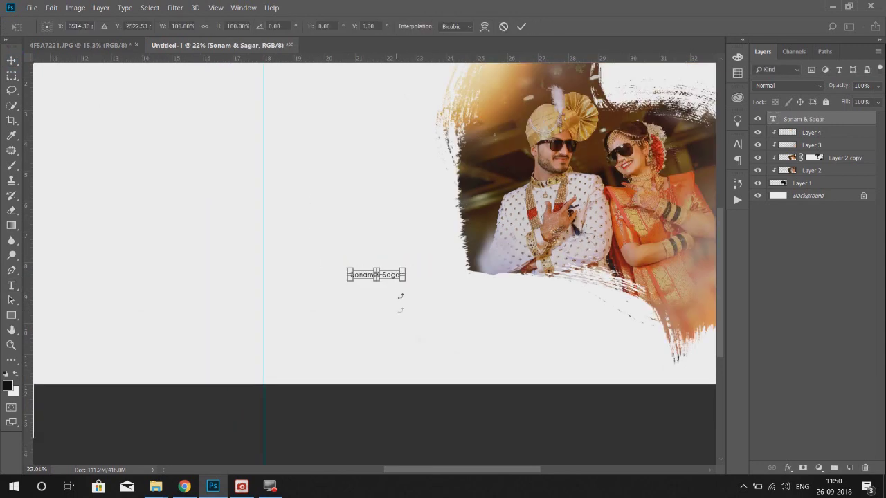
{"action": "left_click_drag", "start_coordinate": [405, 279], "coordinate": [501, 321]}
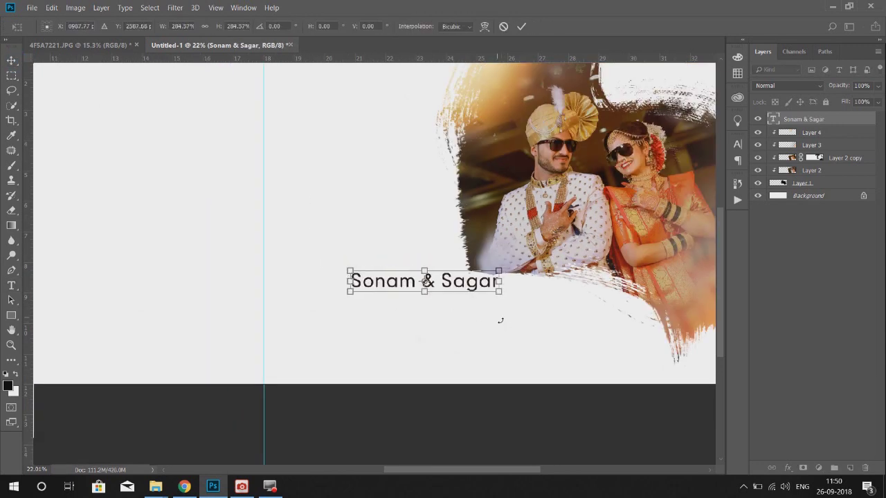
{"action": "key", "text": "Return"}
{"action": "left_click_drag", "start_coordinate": [474, 284], "coordinate": [526, 280]}
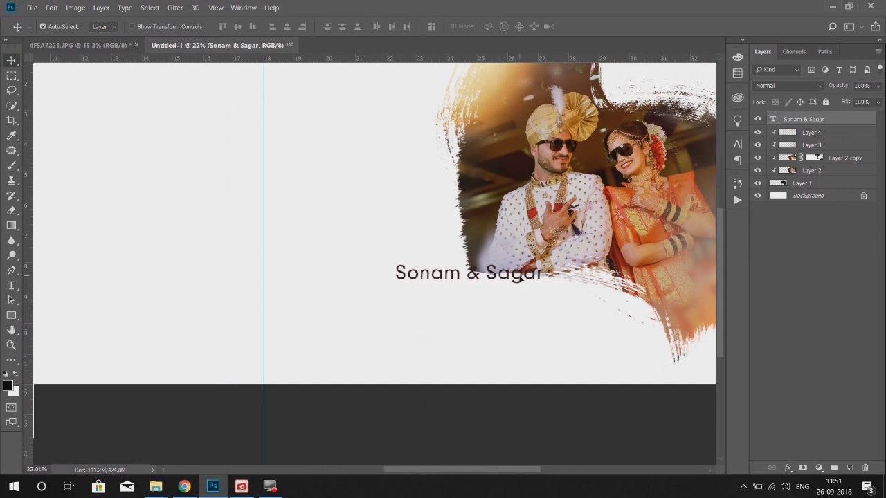
Format the caption as All Caps with tracking -20 and 87% vertical scale, then nudge it up-left.
{"action": "key", "text": "t"}
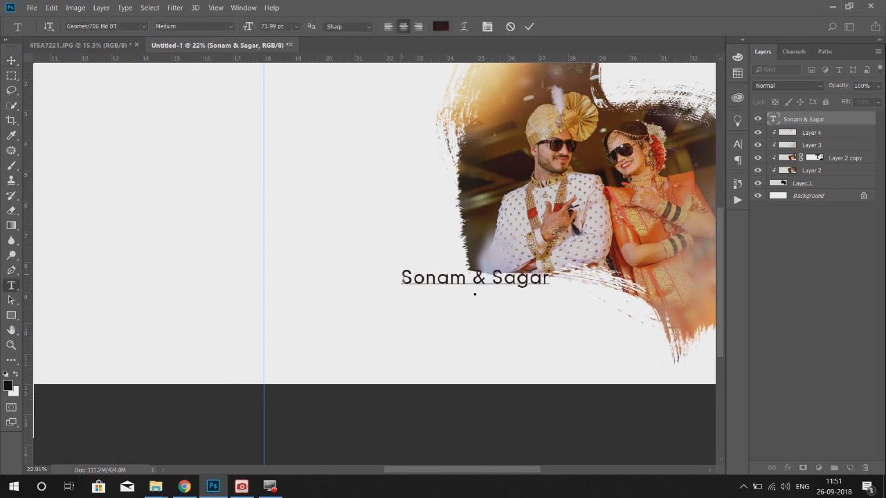
{"action": "left_click_drag", "start_coordinate": [402, 281], "coordinate": [561, 286]}
{"action": "left_click", "coordinate": [487, 26]}
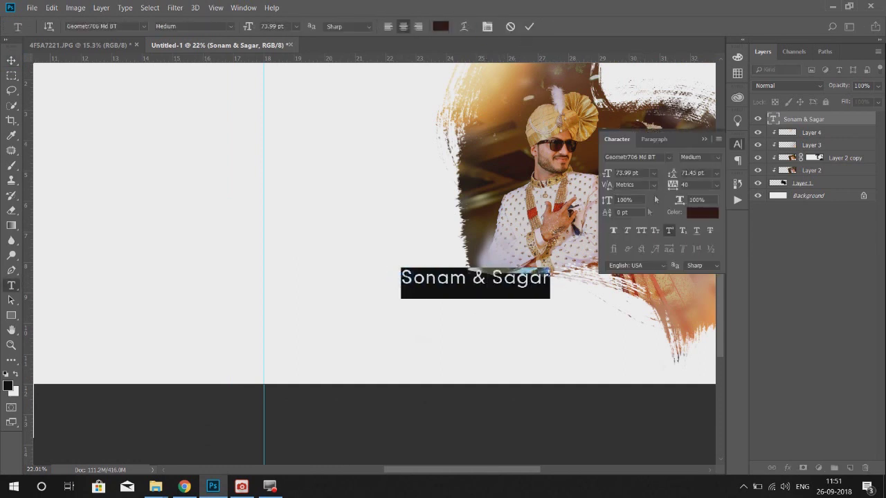
{"action": "key", "text": "shift+Down"}
{"action": "key", "text": "shift+Down"}
{"action": "key", "text": "shift+Down"}
{"action": "key", "text": "shift+Down"}
{"action": "key", "text": "shift+Down"}
{"action": "key", "text": "shift+Down"}
{"action": "key", "text": "shift+Down"}
{"action": "key", "text": "shift+Down"}
{"action": "key", "text": "shift+Down"}
{"action": "left_click", "coordinate": [640, 231]}
{"action": "key", "text": "shift+Up"}
{"action": "key", "text": "shift+Up"}
{"action": "key", "text": "shift+Up"}
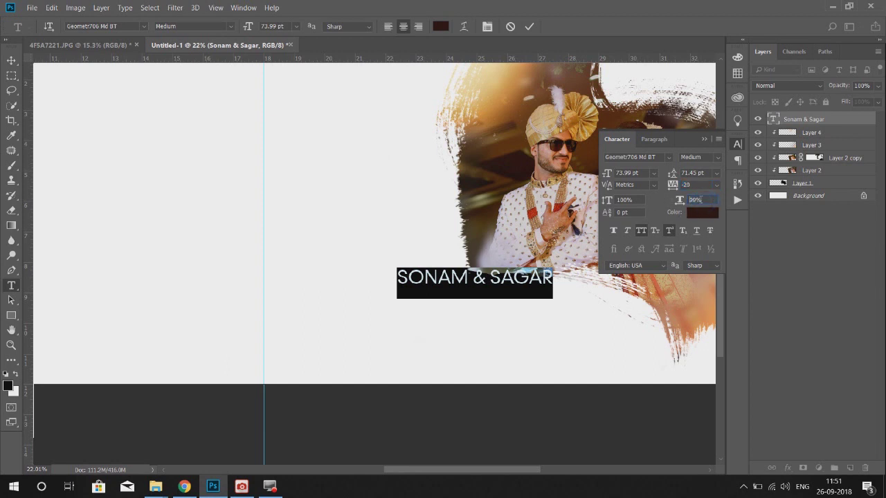
{"action": "key", "text": "Down"}
{"action": "key", "text": "Down"}
{"action": "key", "text": "Down"}
{"action": "key", "text": "Down"}
{"action": "key", "text": "Down"}
{"action": "key", "text": "Down"}
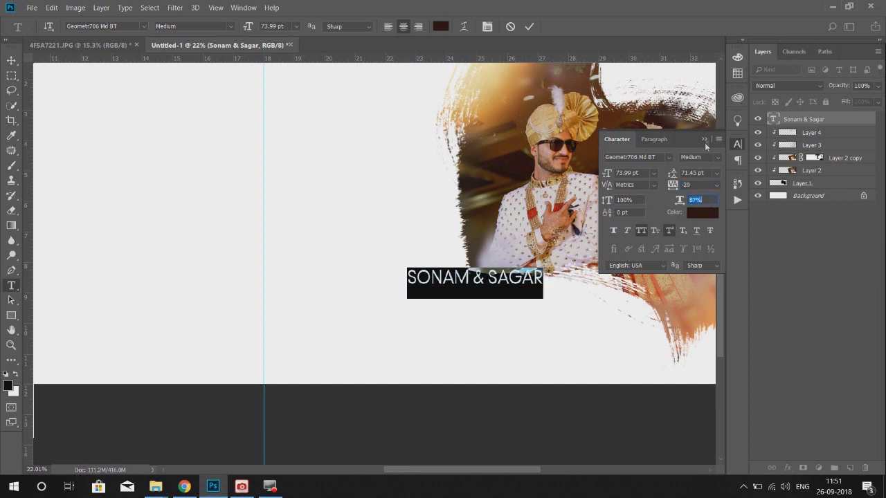
{"action": "left_click", "coordinate": [705, 140]}
{"action": "key", "text": "ctrl+Return"}
{"action": "key", "text": "v"}
{"action": "left_click_drag", "start_coordinate": [474, 293], "coordinate": [459, 276]}
Add extra space around the ampersand in SONAM & SAGAR.
{"action": "key", "text": "t"}
{"action": "left_click", "coordinate": [459, 276]}
{"action": "key", "text": "Right"}
{"action": "key", "text": "Right"}
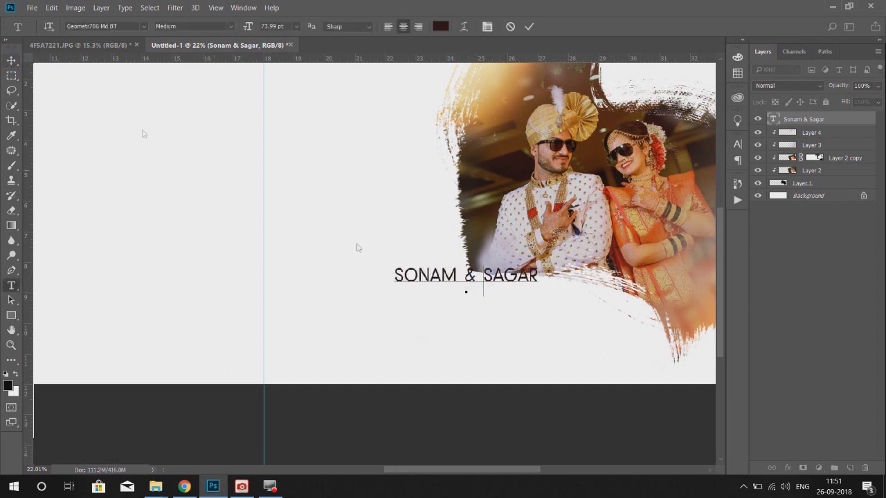
{"action": "left_click", "coordinate": [11, 60]}
{"action": "double_click", "coordinate": [852, 119]}
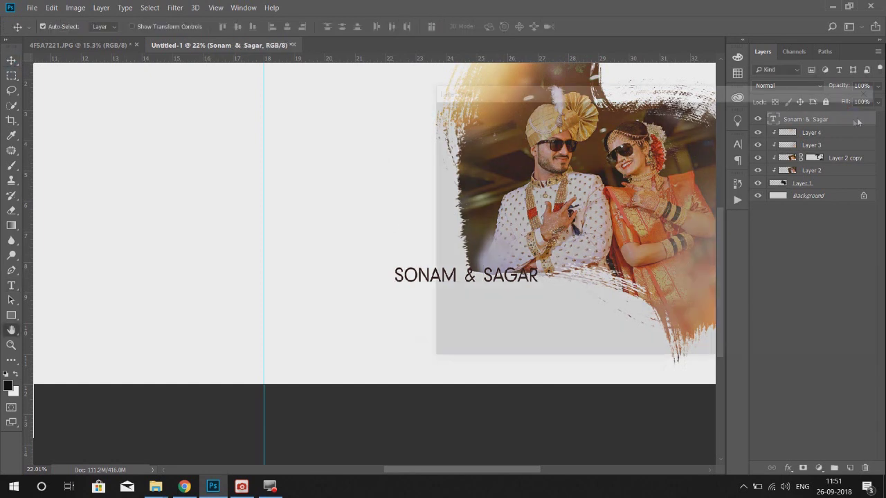
Add a reversed Sunset Gradient Overlay to the title, with its yellow left stops removed.
{"action": "left_click", "coordinate": [586, 176]}
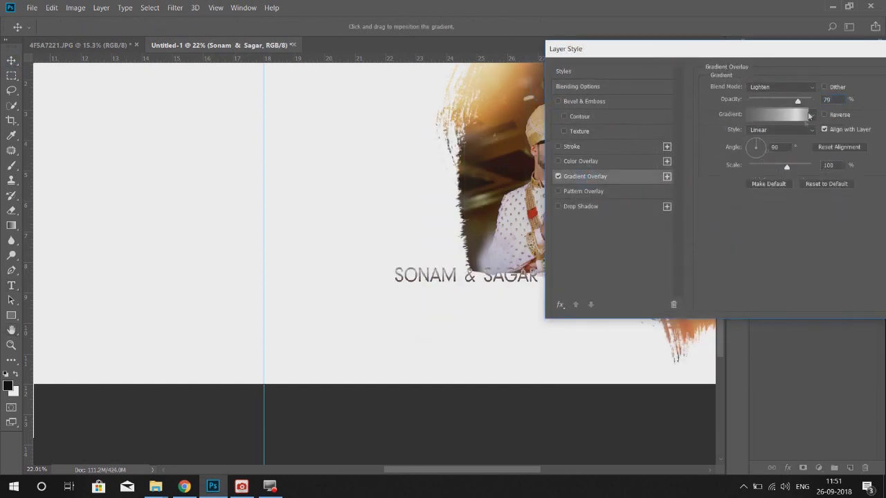
{"action": "left_click", "coordinate": [787, 116]}
{"action": "scroll", "coordinate": [664, 194], "scroll_direction": "down", "scroll_amount": 10}
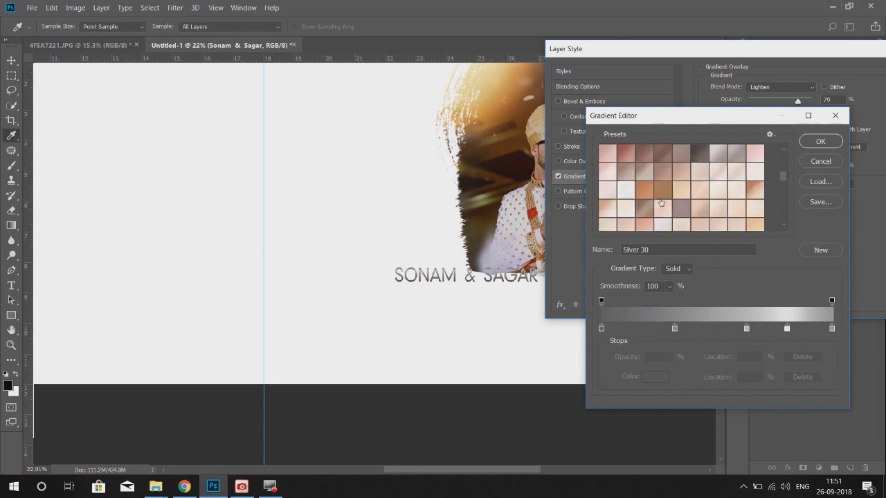
{"action": "left_click", "coordinate": [664, 176]}
{"action": "left_click", "coordinate": [611, 191]}
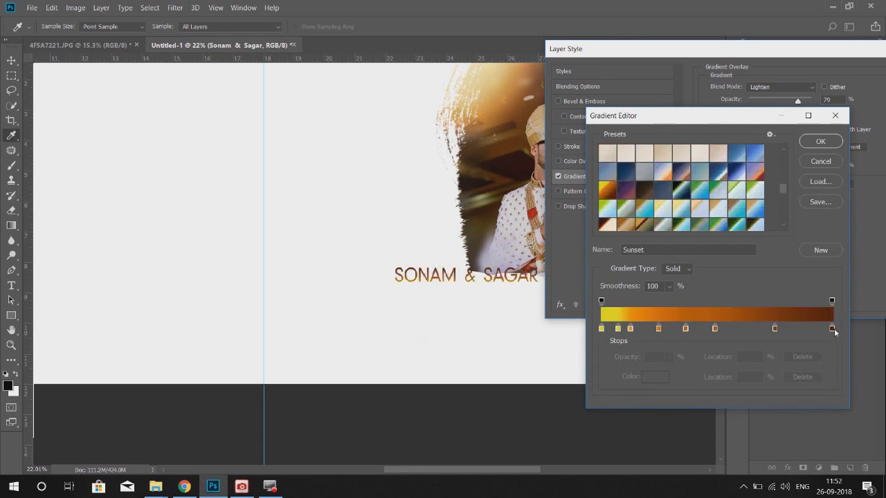
{"action": "left_click_drag", "start_coordinate": [601, 328], "coordinate": [602, 346]}
{"action": "left_click_drag", "start_coordinate": [617, 328], "coordinate": [419, 353]}
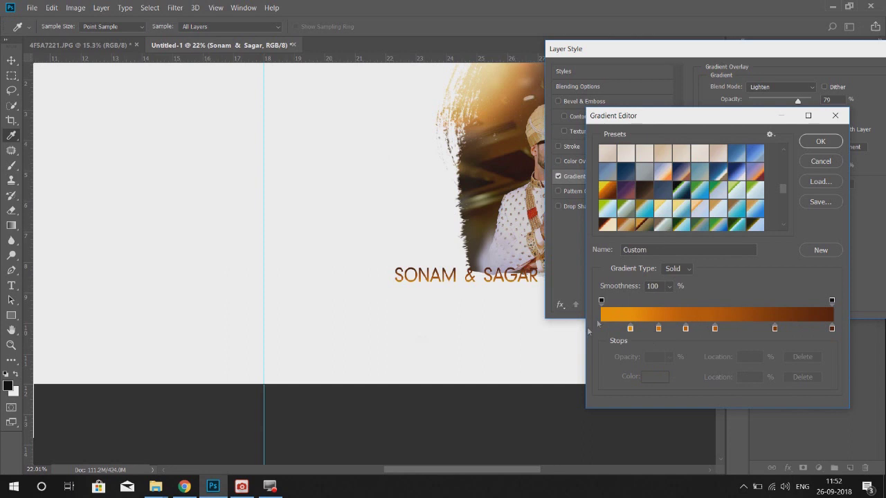
{"action": "left_click", "coordinate": [820, 142]}
{"action": "left_click_drag", "start_coordinate": [824, 50], "coordinate": [798, 49]}
{"action": "left_click", "coordinate": [817, 115]}
Add a Drop Shadow at opacity 100, angle 69, distance 12, size 8, and accept the styles.
{"action": "left_click_drag", "start_coordinate": [706, 50], "coordinate": [106, 14]}
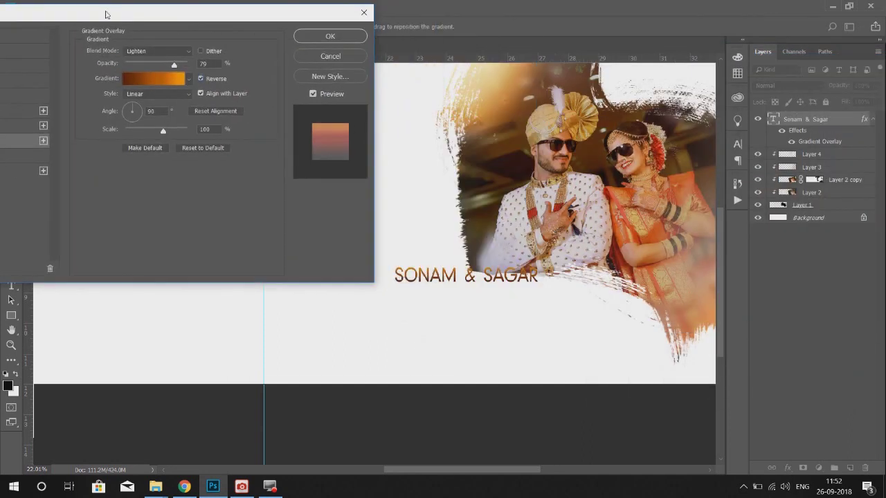
{"action": "left_click_drag", "start_coordinate": [304, 12], "coordinate": [381, 14]}
{"action": "left_click", "coordinate": [32, 174]}
{"action": "left_click_drag", "start_coordinate": [282, 12], "coordinate": [207, 31]}
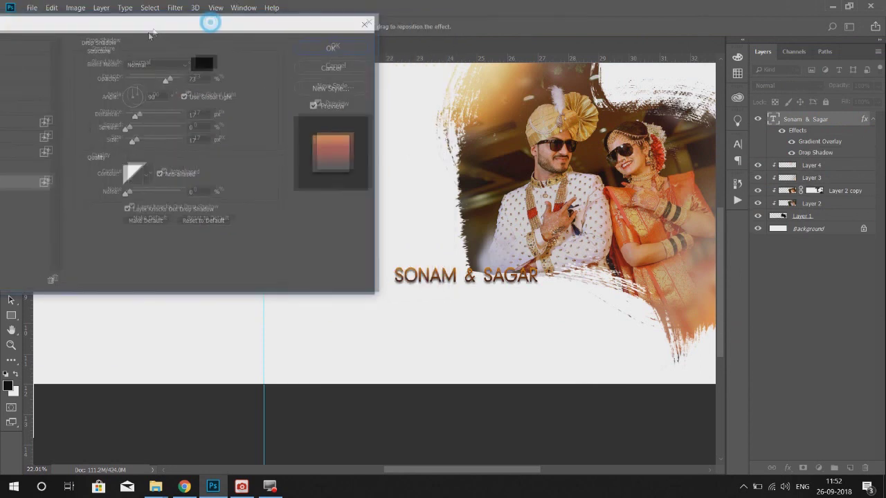
{"action": "left_click_drag", "start_coordinate": [136, 122], "coordinate": [132, 147]}
{"action": "left_click_drag", "start_coordinate": [166, 86], "coordinate": [182, 87]}
{"action": "left_click", "coordinate": [132, 148]}
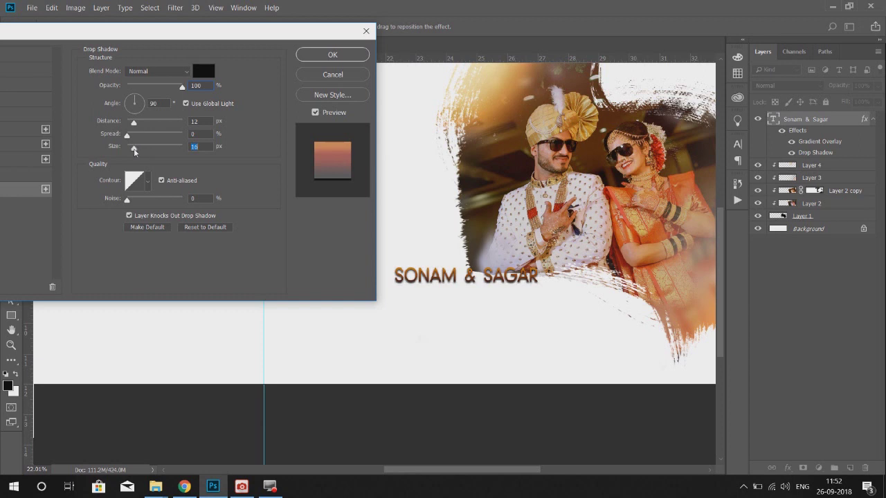
{"action": "mouse_move", "coordinate": [133, 148]}
{"action": "left_mouse_down"}
{"action": "mouse_move", "coordinate": [137, 99]}
{"action": "mouse_move", "coordinate": [133, 123]}
{"action": "left_mouse_up"}
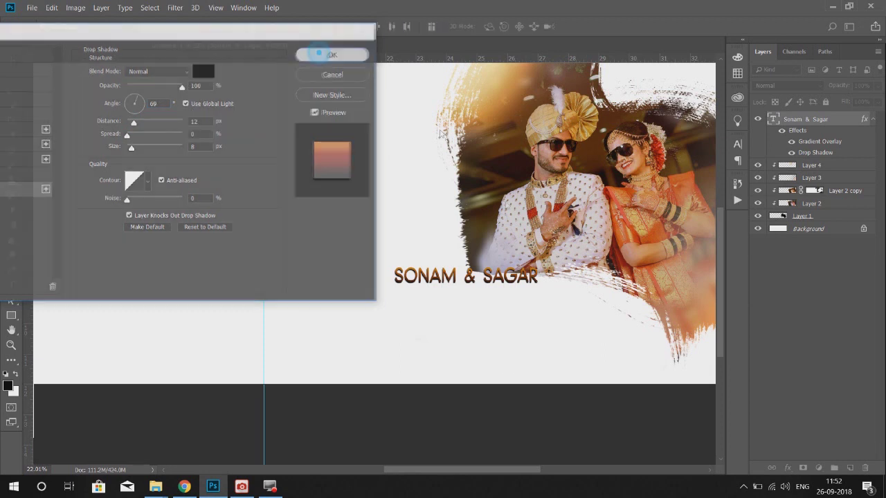
{"action": "left_click", "coordinate": [332, 55]}
{"action": "key", "text": "ctrl+0"}
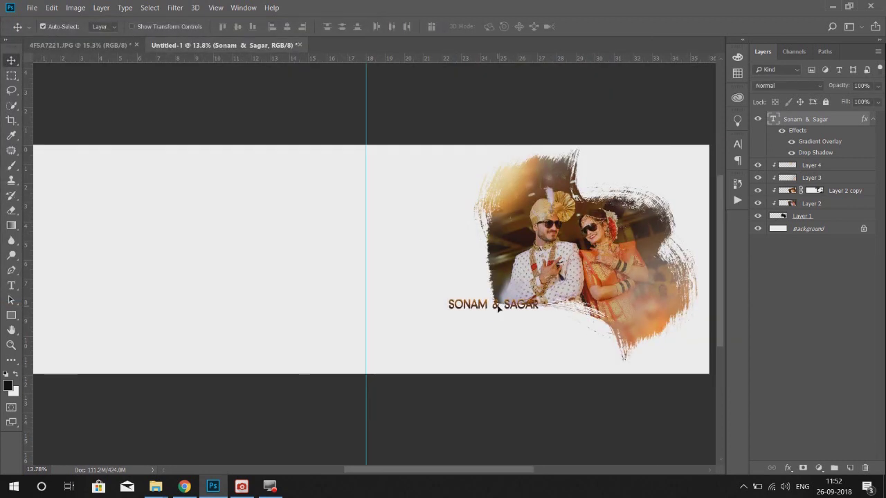
Paint Layer 1 with the painter 1 brush at size 1000 and give it a layer mask.
{"action": "left_click_drag", "start_coordinate": [497, 308], "coordinate": [519, 313]}
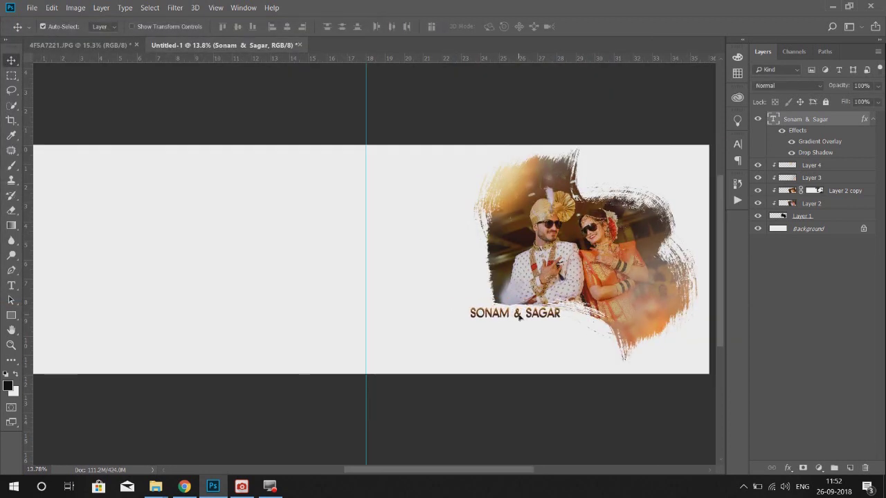
{"action": "left_click", "coordinate": [802, 216]}
{"action": "key", "text": "b"}
{"action": "left_click", "coordinate": [61, 27]}
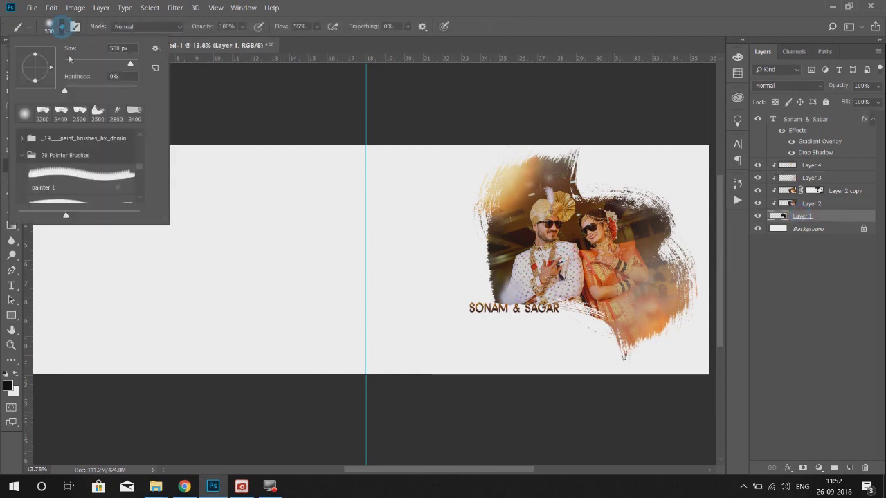
{"action": "double_click", "coordinate": [85, 177]}
{"action": "key", "text": "bracketleft"}
{"action": "key", "text": "bracketleft"}
{"action": "key", "text": "bracketleft"}
{"action": "mouse_move", "coordinate": [512, 315]}
{"action": "left_mouse_down"}
{"action": "mouse_move", "coordinate": [547, 318]}
{"action": "mouse_move", "coordinate": [691, 276]}
{"action": "left_mouse_up"}
{"action": "left_click", "coordinate": [804, 469]}
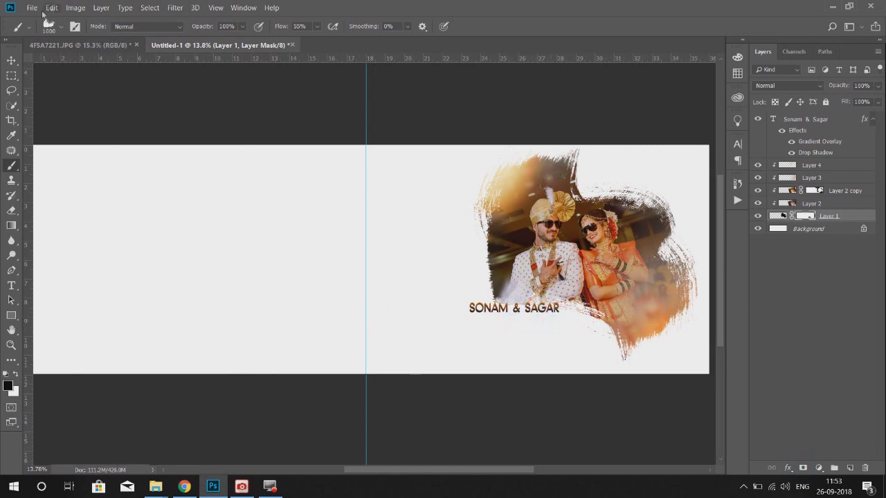
Shift the title and framed photo slightly further left.
{"action": "key", "text": "v"}
{"action": "left_click_drag", "start_coordinate": [517, 313], "coordinate": [521, 310]}
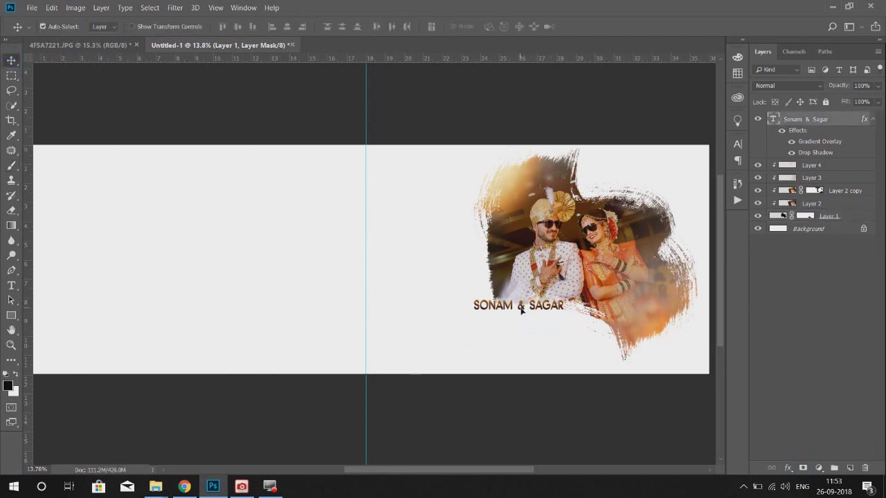
{"action": "scroll", "coordinate": [522, 310], "scroll_direction": "down", "scroll_amount": 1}
{"action": "scroll", "coordinate": [521, 310], "scroll_direction": "down", "scroll_amount": 1}
{"action": "left_click_drag", "start_coordinate": [595, 197], "coordinate": [557, 263]}
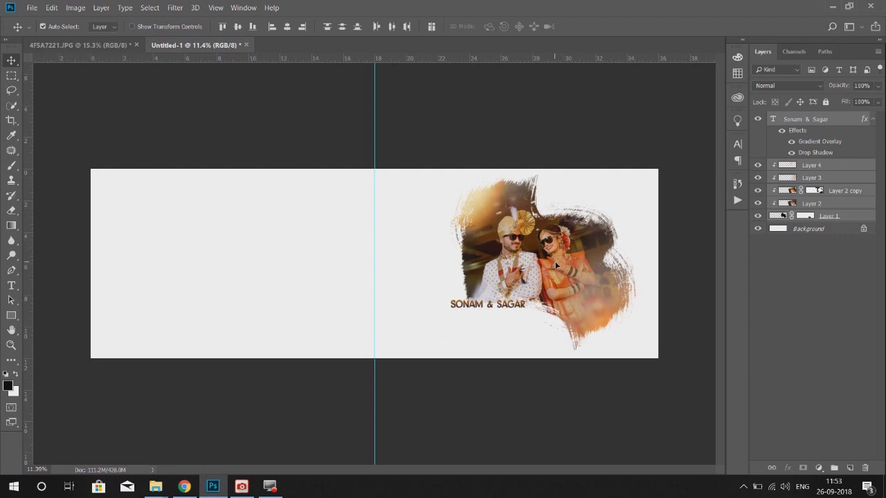
On the Background layer, pick the painter brush and sample a beige foreground colour from the photo.
{"action": "left_click", "coordinate": [809, 228]}
{"action": "key", "text": "b"}
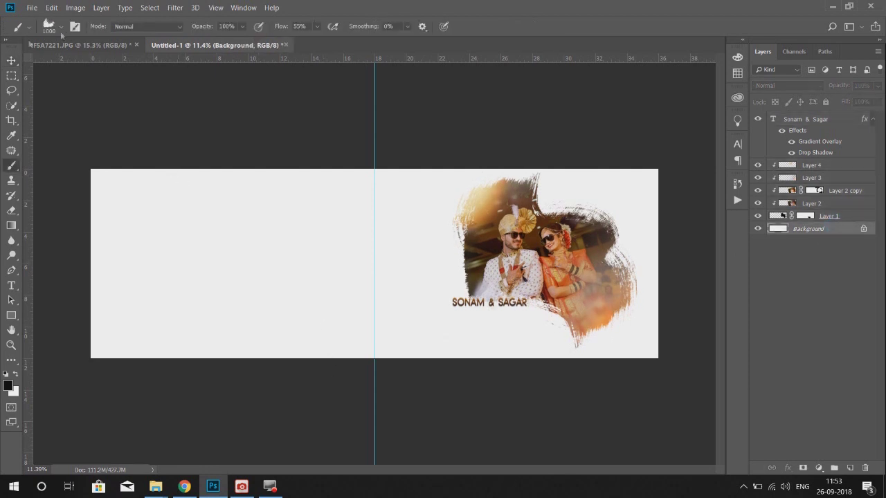
{"action": "left_click", "coordinate": [48, 26]}
{"action": "scroll", "coordinate": [88, 184], "scroll_direction": "down", "scroll_amount": 3}
{"action": "double_click", "coordinate": [70, 182]}
{"action": "left_click", "coordinate": [7, 386]}
{"action": "left_click", "coordinate": [488, 192]}
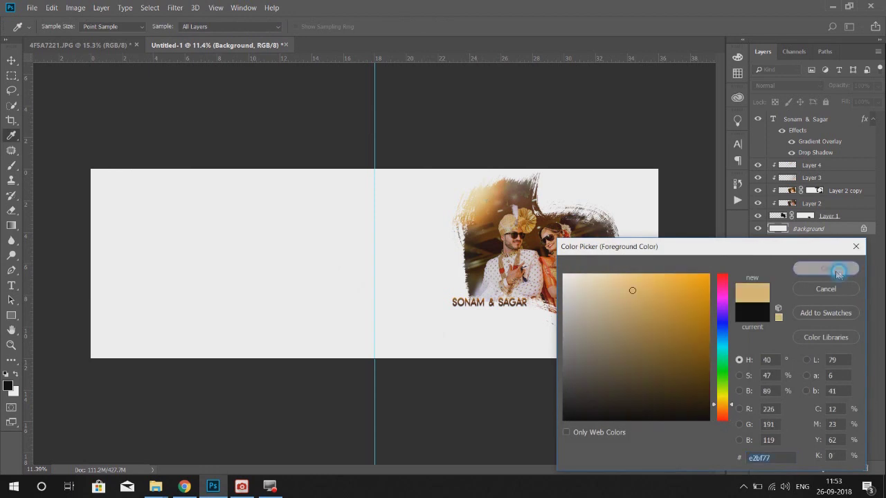
{"action": "left_click", "coordinate": [826, 270]}
Stamp a large beige stroke on new Layer 5, rotated, flipped horizontally, sweeping the left page.
{"action": "left_click", "coordinate": [849, 467]}
{"action": "key", "text": "bracketright"}
{"action": "key", "text": "bracketright"}
{"action": "key", "text": "bracketright"}
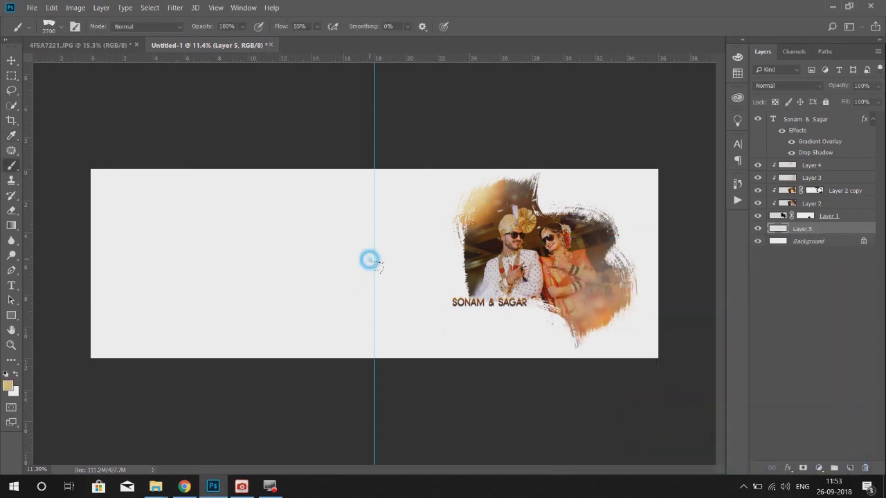
{"action": "left_click", "coordinate": [367, 256]}
{"action": "key", "text": "ctrl+t"}
{"action": "left_click_drag", "start_coordinate": [493, 366], "coordinate": [659, 262]}
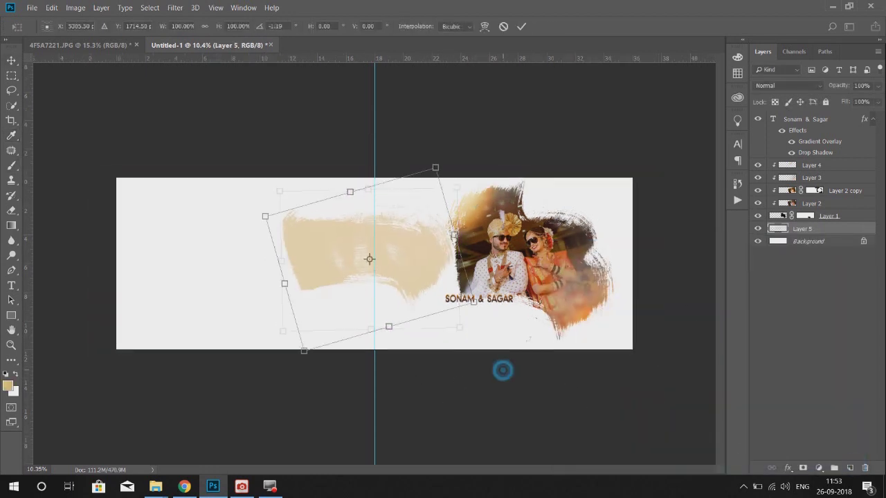
{"action": "left_click_drag", "start_coordinate": [523, 267], "coordinate": [417, 262]}
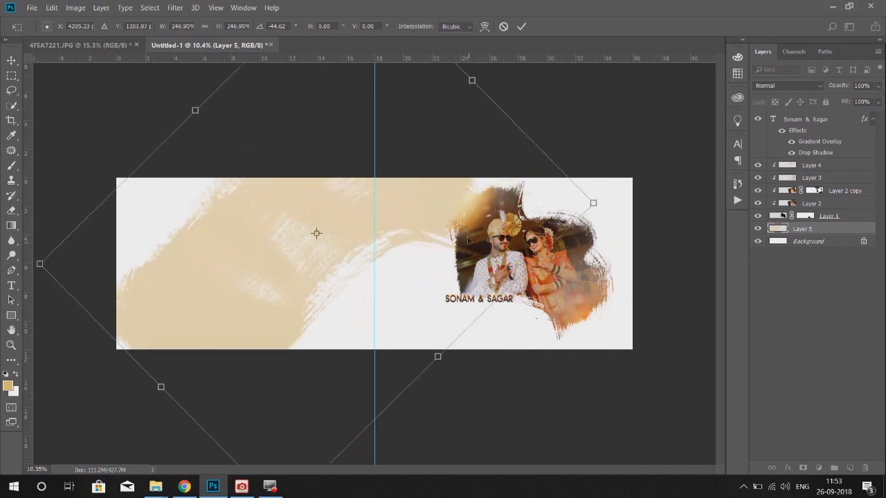
{"action": "right_click", "coordinate": [417, 262]}
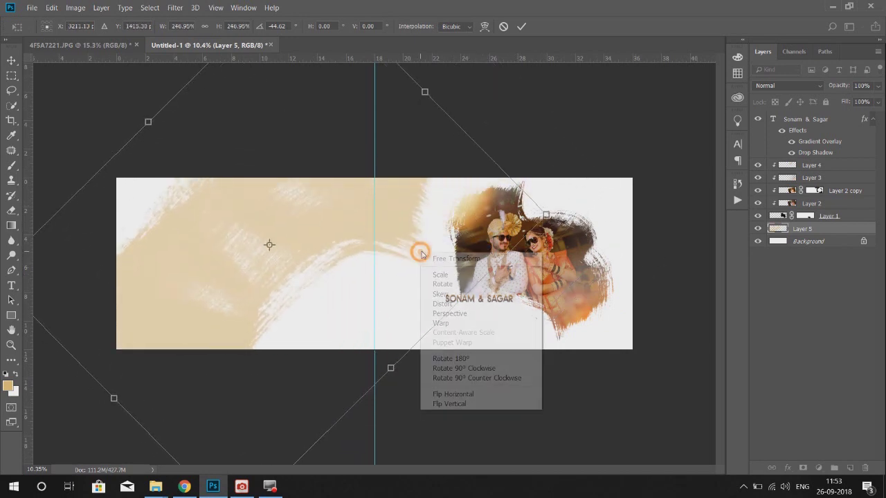
{"action": "left_click", "coordinate": [476, 397]}
{"action": "mouse_move", "coordinate": [411, 289]}
{"action": "left_mouse_down"}
{"action": "mouse_move", "coordinate": [551, 187]}
{"action": "mouse_move", "coordinate": [346, 269]}
{"action": "mouse_move", "coordinate": [355, 265]}
{"action": "left_mouse_up"}
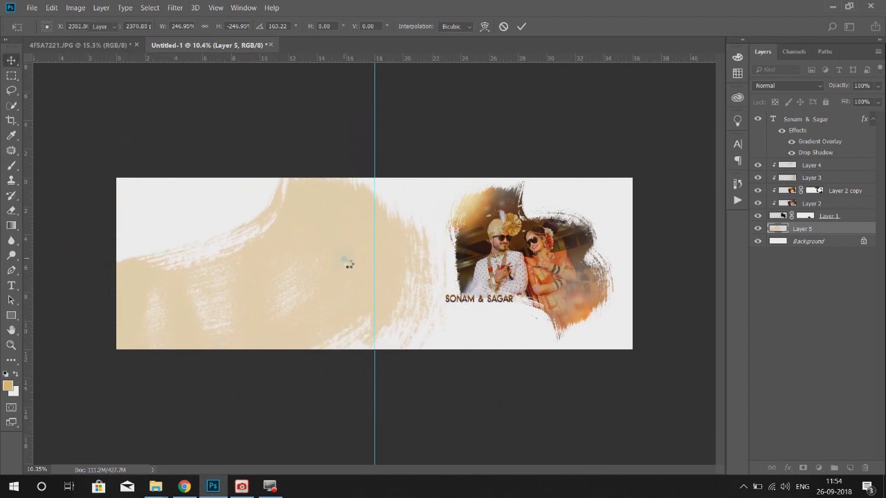
{"action": "key", "text": "Return"}
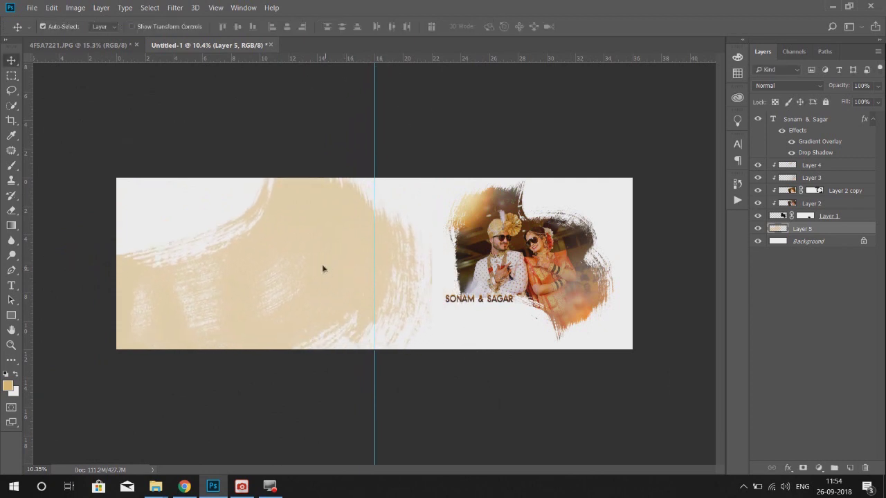
Reduce the painter brush size for the next stroke.
{"action": "key", "text": "b"}
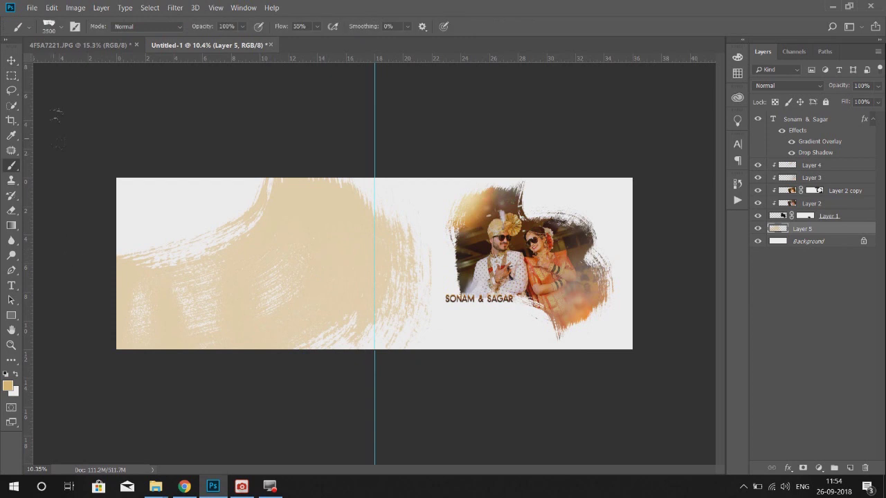
{"action": "left_click", "coordinate": [61, 26]}
{"action": "left_click_drag", "start_coordinate": [104, 52], "coordinate": [59, 52]}
{"action": "key", "text": "Return"}
Paint a brown 6f3c15 stroke on new Layer 6, rotated and enlarged over the beige stroke.
{"action": "left_click", "coordinate": [850, 468]}
{"action": "left_click", "coordinate": [7, 386]}
{"action": "left_click", "coordinate": [682, 357]}
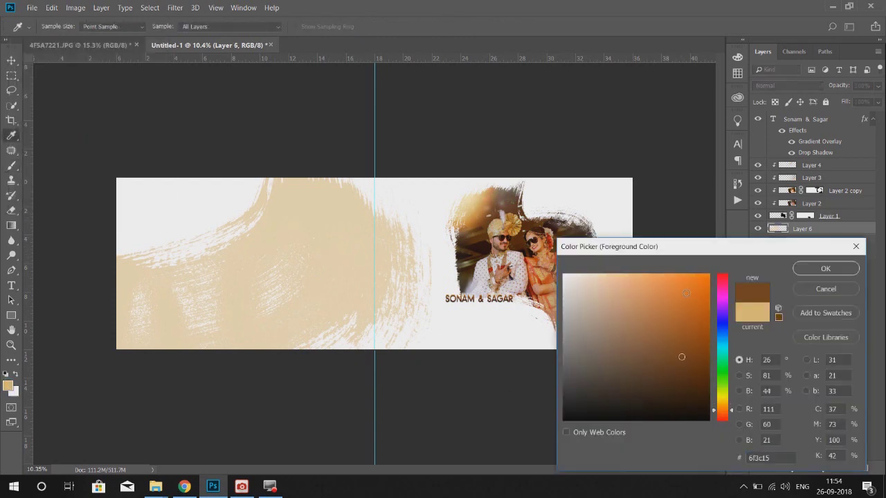
{"action": "left_click", "coordinate": [825, 268]}
{"action": "mouse_move", "coordinate": [149, 259]}
{"action": "left_mouse_down"}
{"action": "mouse_move", "coordinate": [249, 263]}
{"action": "mouse_move", "coordinate": [222, 269]}
{"action": "left_mouse_up"}
{"action": "key", "text": "v"}
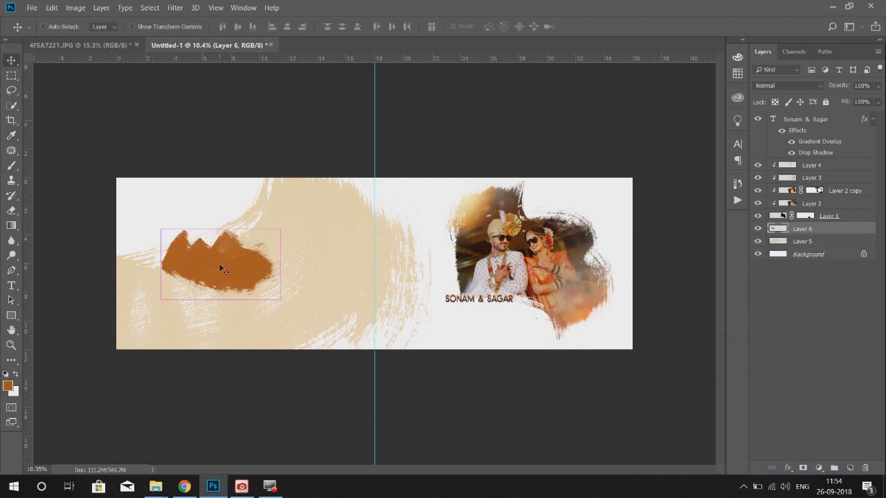
{"action": "key", "text": "ctrl+t"}
{"action": "left_click_drag", "start_coordinate": [281, 300], "coordinate": [284, 321]}
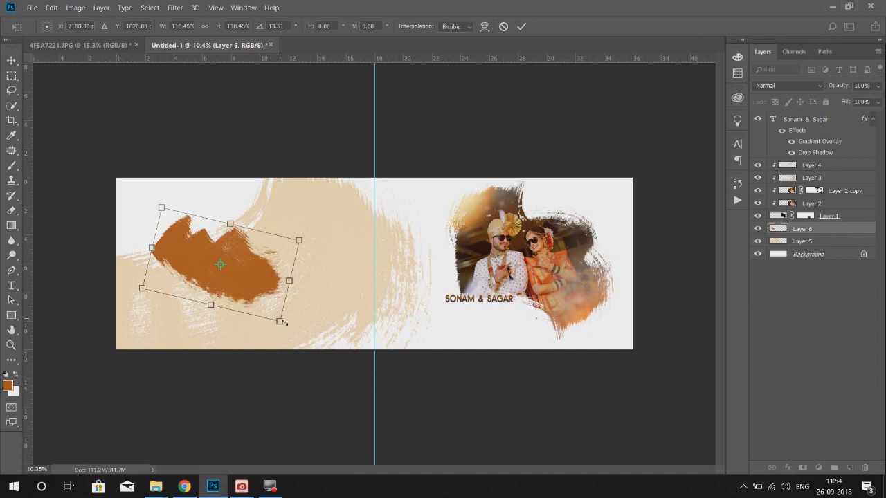
{"action": "key", "text": "Return"}
Fill a square selection with black on new Layer 7 and nudge it up-right.
{"action": "key", "text": "m"}
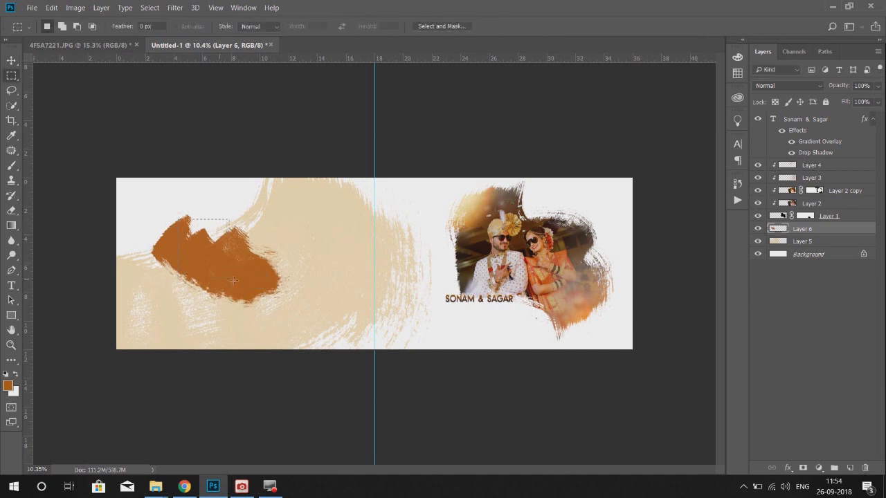
{"action": "left_click", "coordinate": [850, 468]}
{"action": "left_click", "coordinate": [6, 373]}
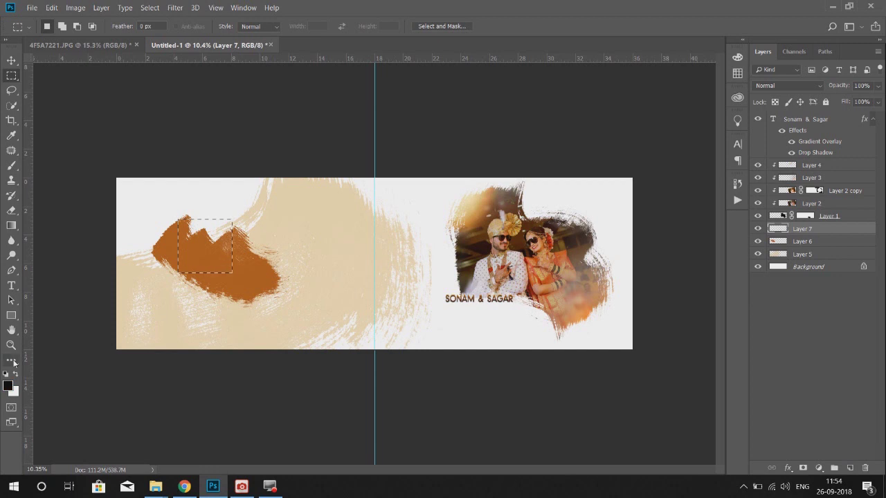
{"action": "key", "text": "alt+BackSpace"}
{"action": "key", "text": "ctrl+d"}
{"action": "key", "text": "v"}
{"action": "left_click_drag", "start_coordinate": [207, 249], "coordinate": [211, 245]}
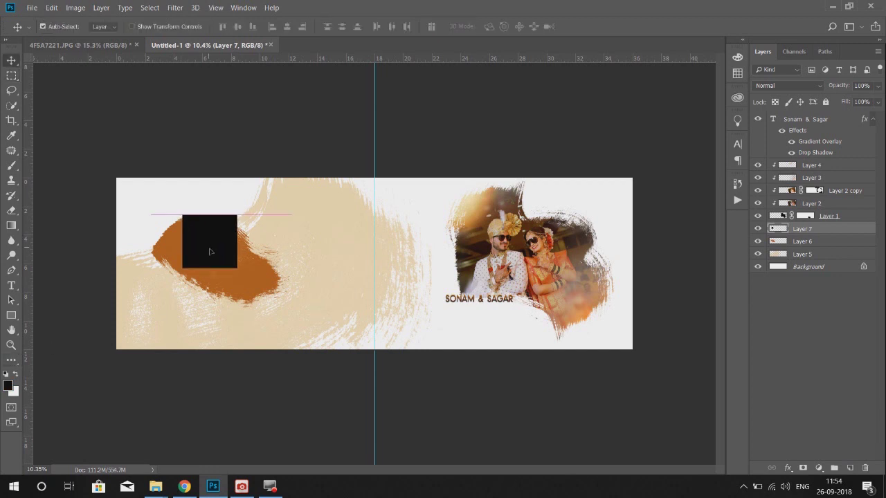
{"action": "scroll", "coordinate": [333, 260], "scroll_direction": "up", "scroll_amount": 2}
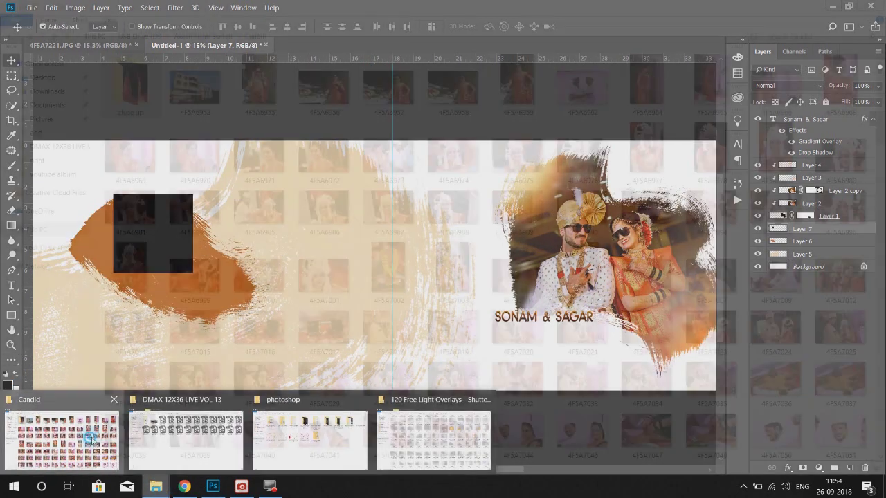
{"action": "left_click", "coordinate": [55, 432]}
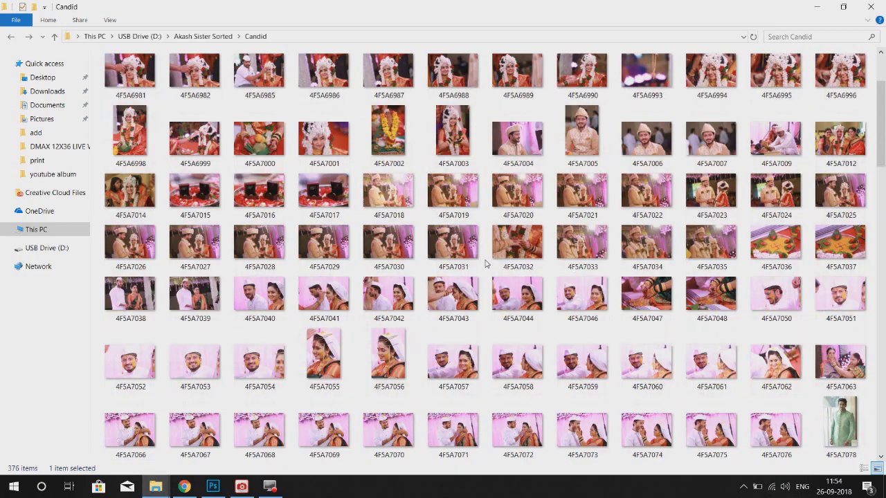
Drag close-up photo 4F5A7211 from the close up folder into the spread as Layer 8.
{"action": "scroll", "coordinate": [478, 252], "scroll_direction": "up", "scroll_amount": 5}
{"action": "key", "text": "Return"}
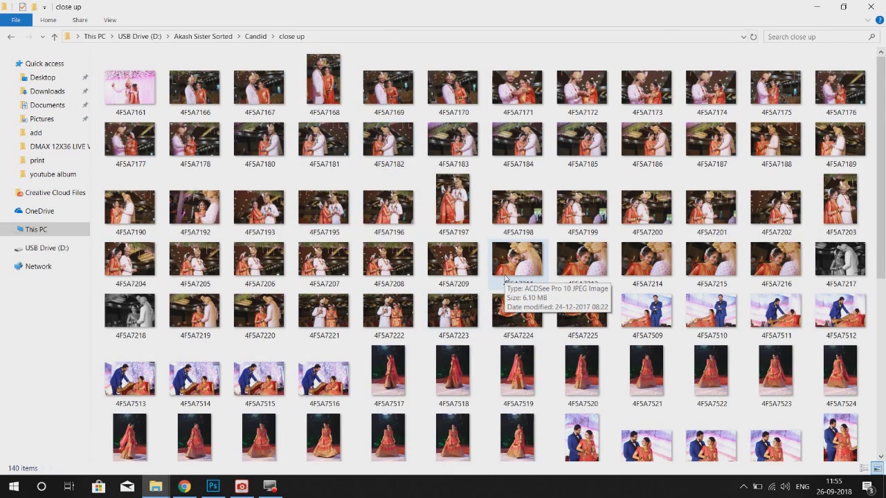
{"action": "left_click", "coordinate": [837, 256]}
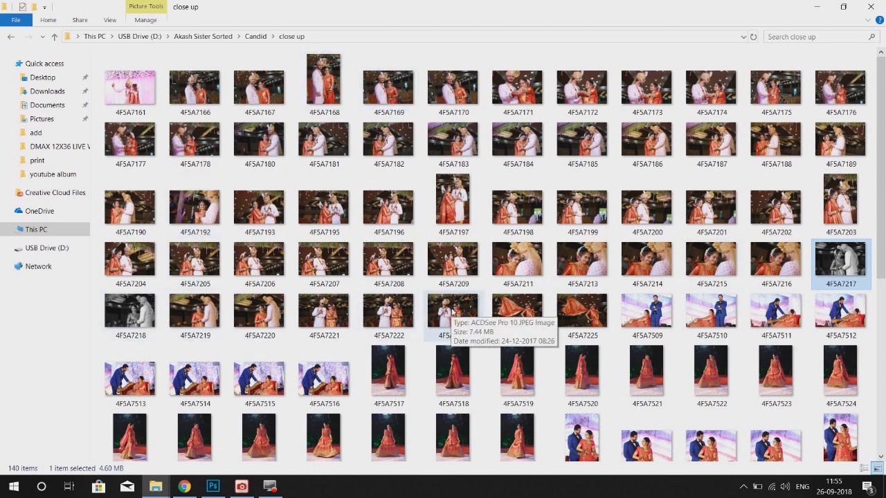
{"action": "left_click", "coordinate": [556, 313]}
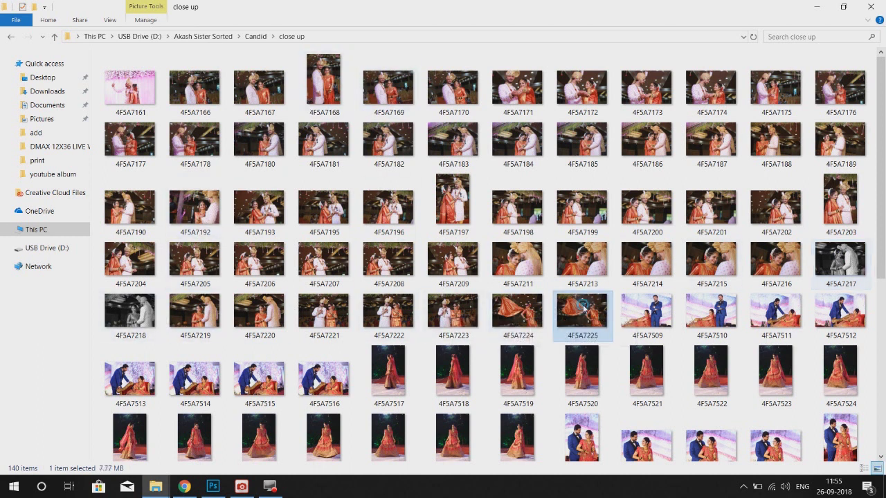
{"action": "left_click_drag", "start_coordinate": [585, 259], "coordinate": [367, 95]}
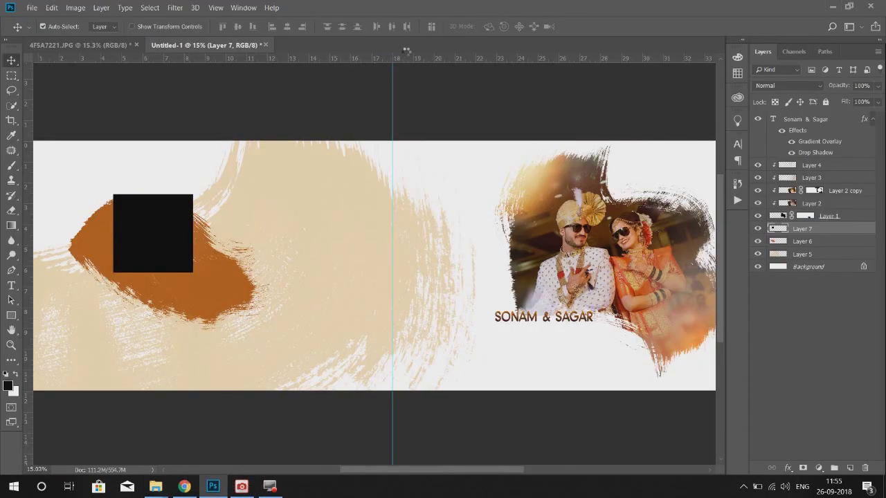
{"action": "left_click_drag", "start_coordinate": [365, 95], "coordinate": [398, 122]}
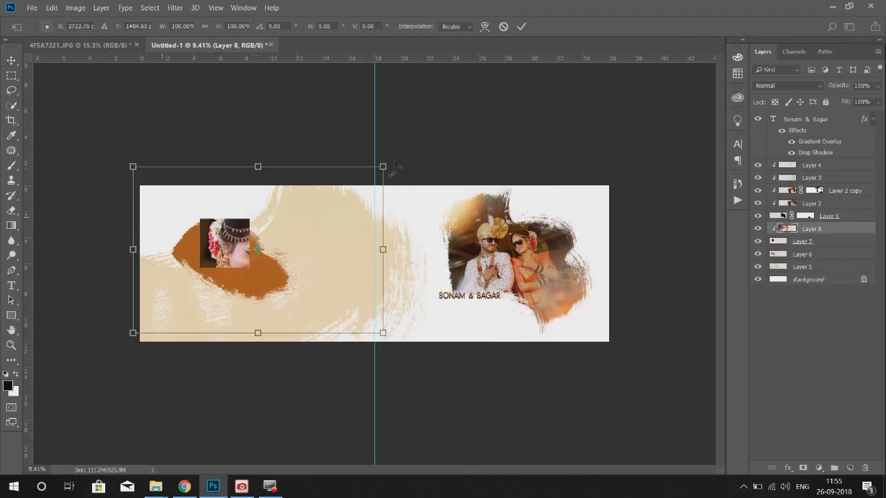
Scale the close-up couple photo, move it onto the left-page brown stroke, and commit.
{"action": "left_click_drag", "start_coordinate": [296, 223], "coordinate": [318, 208]}
{"action": "left_click_drag", "start_coordinate": [277, 249], "coordinate": [234, 249]}
{"action": "key", "text": "ctrl+0"}
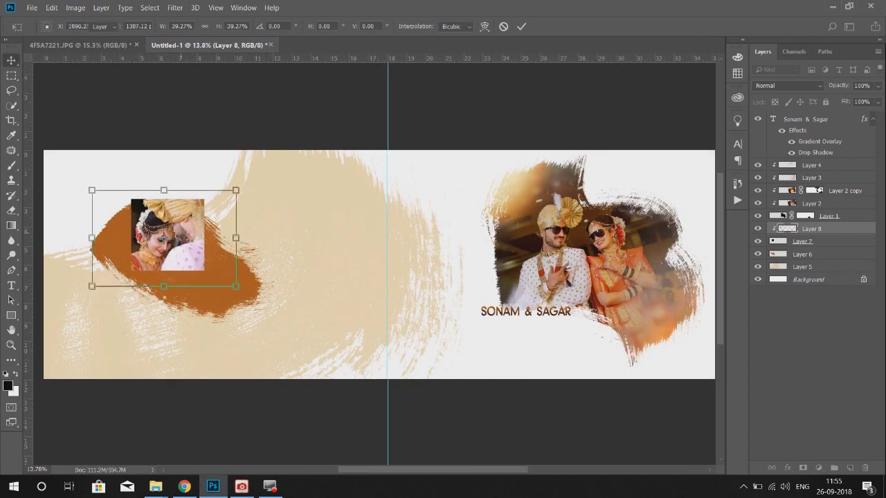
{"action": "key", "text": "Return"}
Duplicate the photo layer and set the copy's blend mode to Soft Light.
{"action": "key", "text": "ctrl+j"}
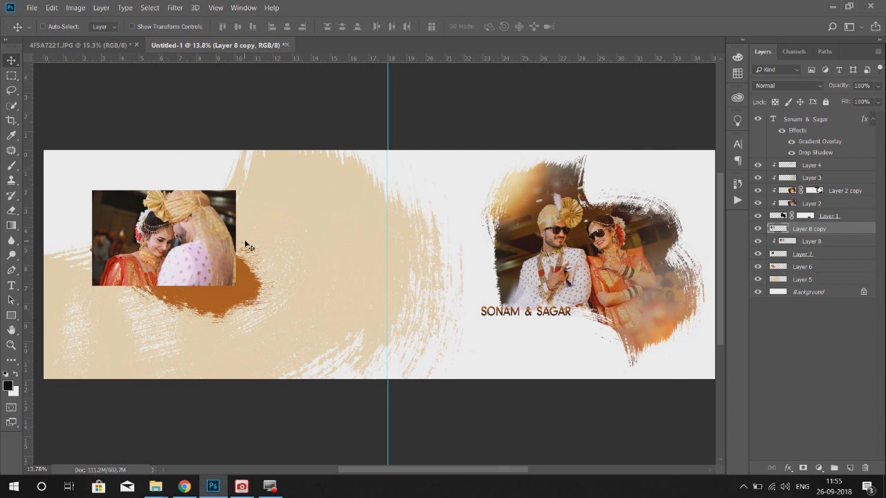
{"action": "left_click", "coordinate": [782, 86]}
{"action": "left_click", "coordinate": [782, 85]}
{"action": "left_click", "coordinate": [764, 236]}
Select Layer 8 copy together with Layer 8 and Layer 7.
{"action": "left_click", "coordinate": [499, 110]}
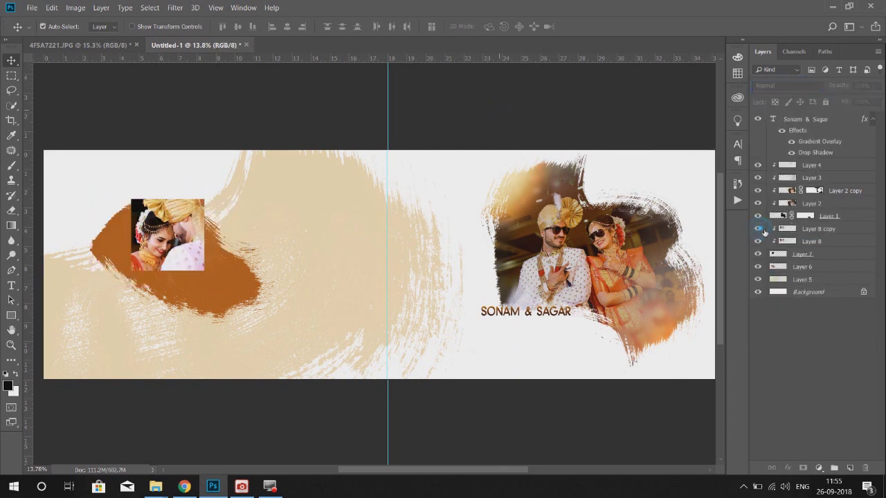
{"action": "scroll", "coordinate": [145, 242], "scroll_direction": "up", "scroll_amount": 3}
{"action": "left_click", "coordinate": [824, 229]}
{"action": "left_click", "coordinate": [824, 255], "text": "shift"}
Give Layer 7 a 10 px Stroke layer style in dark red 370505.
{"action": "double_click", "coordinate": [835, 258]}
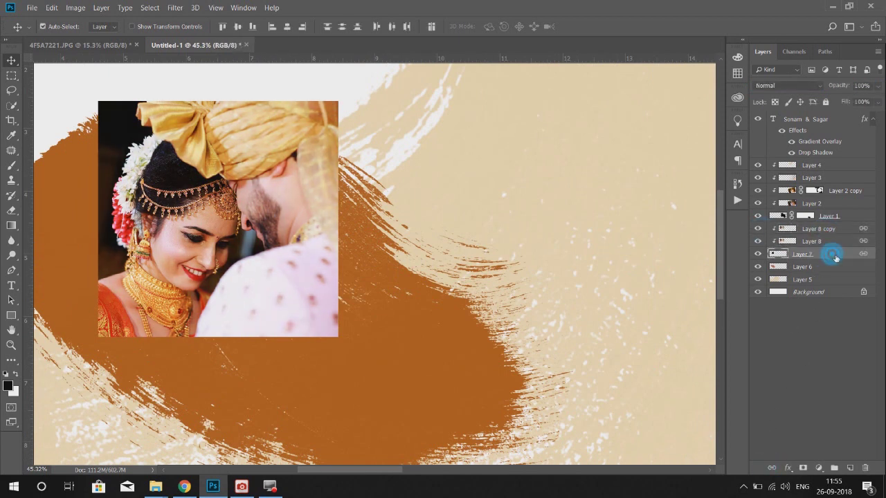
{"action": "left_click_drag", "start_coordinate": [305, 33], "coordinate": [692, 34]}
{"action": "left_click", "coordinate": [417, 131]}
{"action": "left_click", "coordinate": [579, 157]}
{"action": "key", "text": "Escape"}
{"action": "type", "text": "10"}
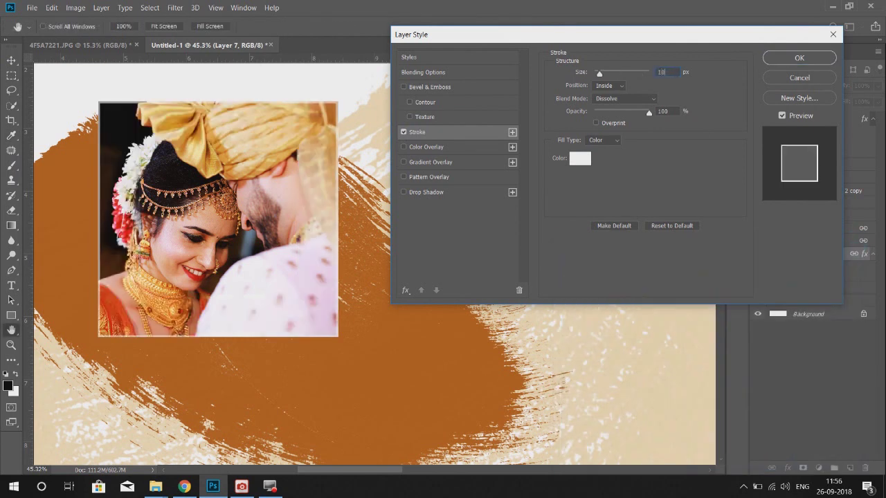
{"action": "left_click", "coordinate": [579, 158]}
{"action": "left_click", "coordinate": [563, 393]}
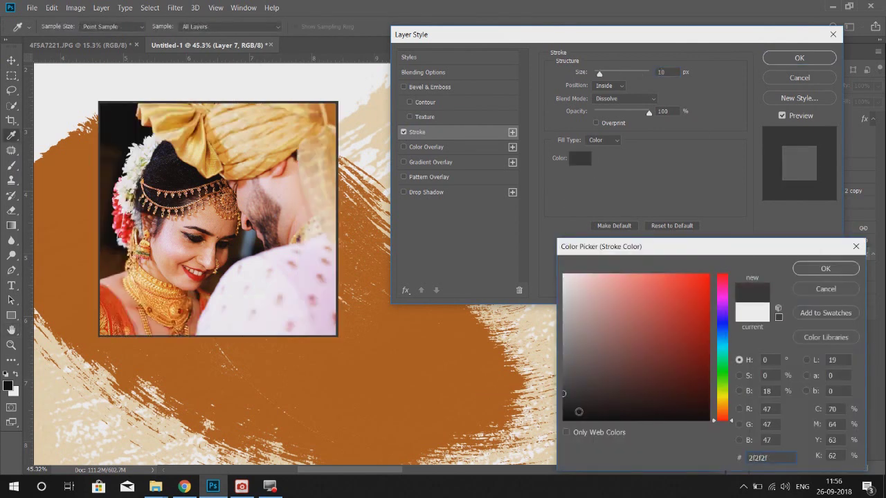
{"action": "left_click_drag", "start_coordinate": [579, 413], "coordinate": [469, 410]}
{"action": "left_click", "coordinate": [696, 389]}
{"action": "left_click", "coordinate": [823, 271]}
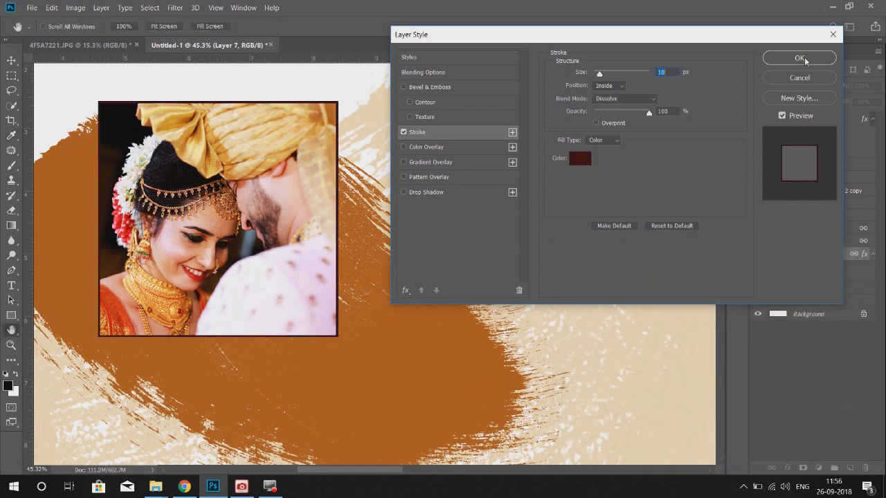
{"action": "left_click", "coordinate": [803, 63]}
{"action": "scroll", "coordinate": [374, 263], "scroll_direction": "down", "scroll_amount": 5}
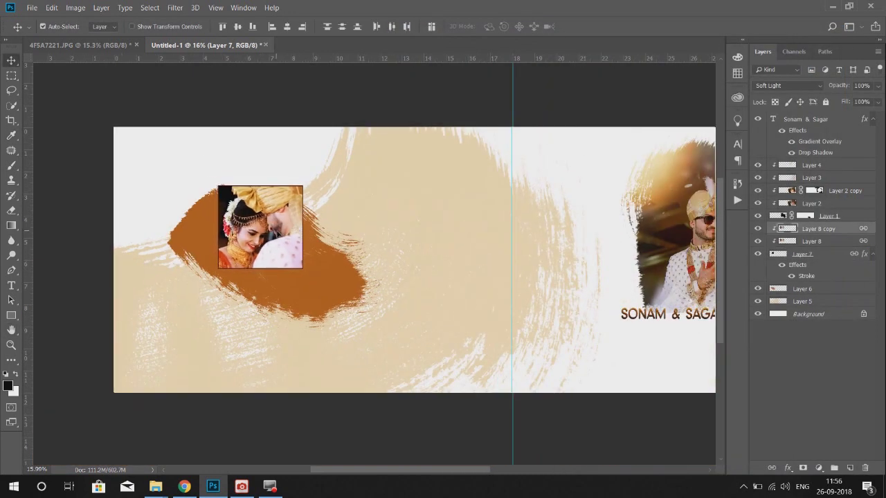
{"action": "scroll", "coordinate": [283, 238], "scroll_direction": "down", "scroll_amount": 2}
Stroke a rectangular selection around the small photo onto a new empty layer.
{"action": "key", "text": "m"}
{"action": "scroll", "coordinate": [204, 270], "scroll_direction": "up", "scroll_amount": 1}
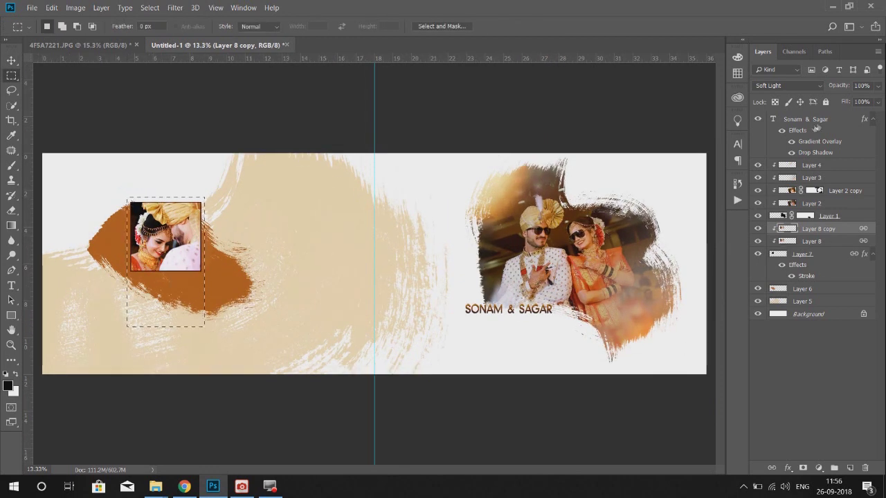
{"action": "left_click", "coordinate": [816, 128]}
{"action": "left_click", "coordinate": [850, 468]}
{"action": "right_click", "coordinate": [195, 240]}
{"action": "left_click", "coordinate": [217, 389]}
{"action": "key", "text": "Return"}
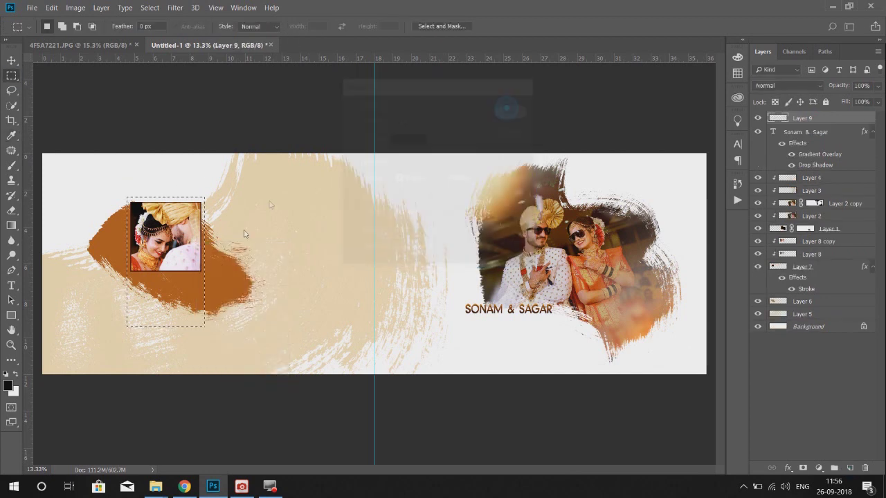
{"action": "key", "text": "ctrl+d"}
Erase the outline's lower right part so only the top and left edges remain.
{"action": "key", "text": "v"}
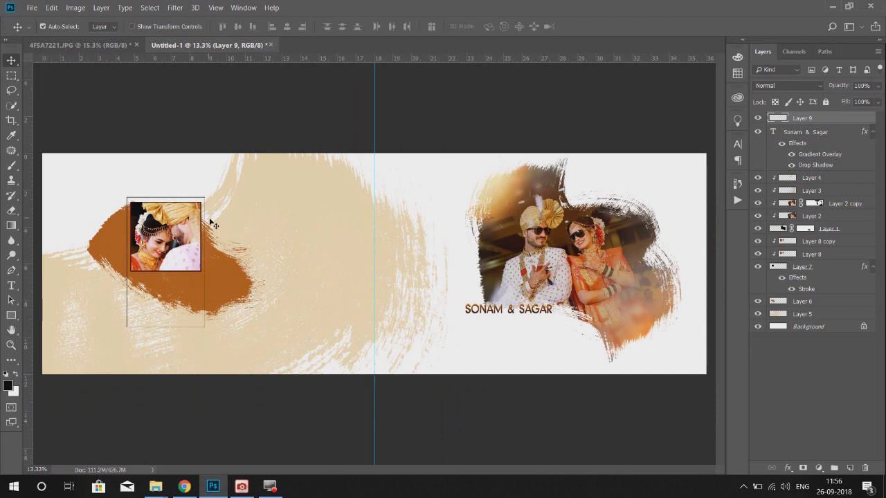
{"action": "scroll", "coordinate": [193, 290], "scroll_direction": "up", "scroll_amount": 2}
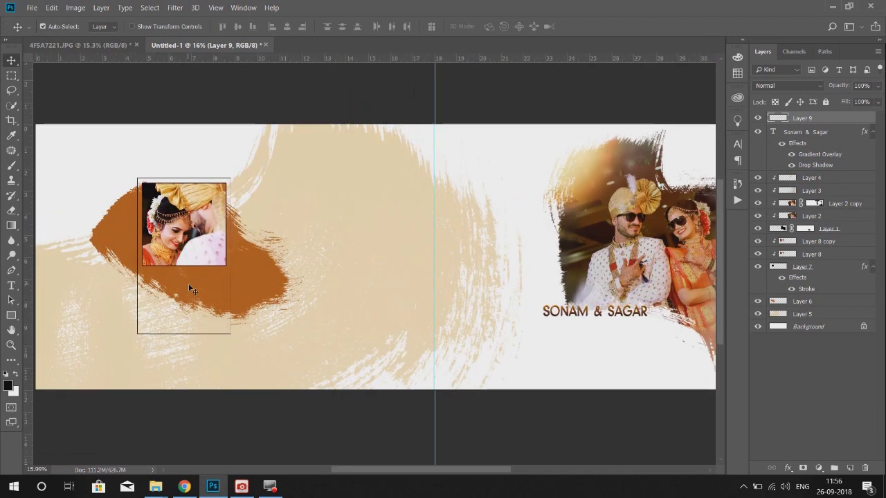
{"action": "scroll", "coordinate": [192, 290], "scroll_direction": "up", "scroll_amount": 1}
{"action": "key", "text": "m"}
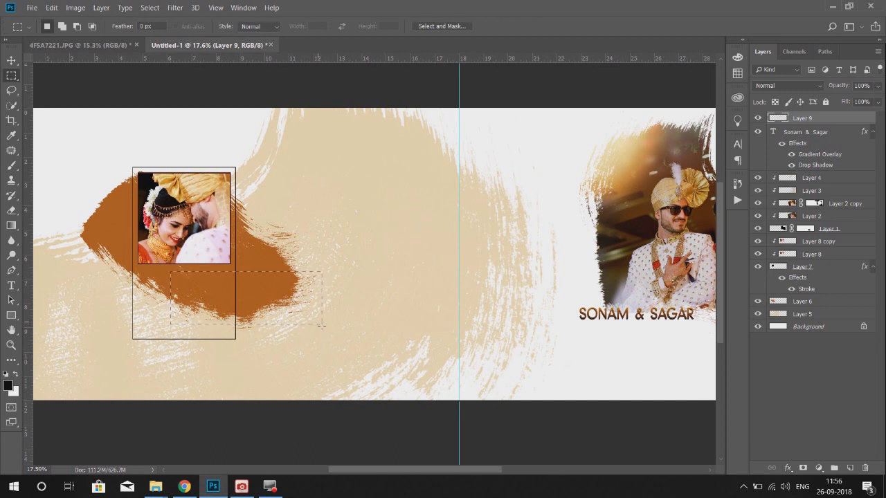
{"action": "left_click", "coordinate": [321, 324]}
{"action": "key", "text": "e"}
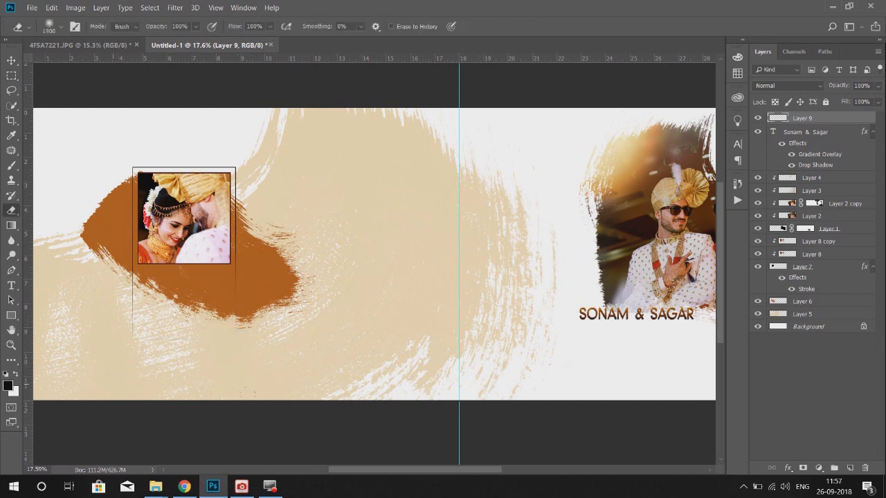
{"action": "key", "text": "v"}
{"action": "scroll", "coordinate": [274, 265], "scroll_direction": "down", "scroll_amount": 2}
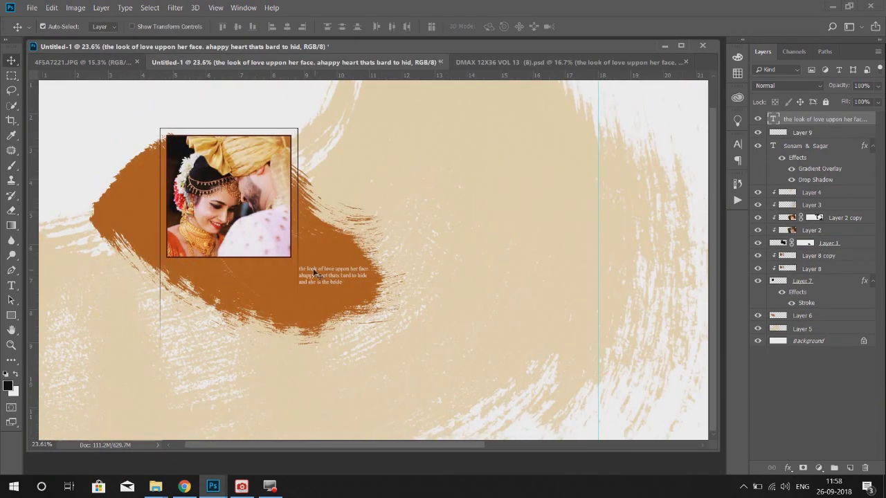
Enlarge the 'the look of love' caption to about 128% and place it below the photo.
{"action": "left_click_drag", "start_coordinate": [235, 270], "coordinate": [235, 267]}
{"action": "key", "text": "ctrl+t"}
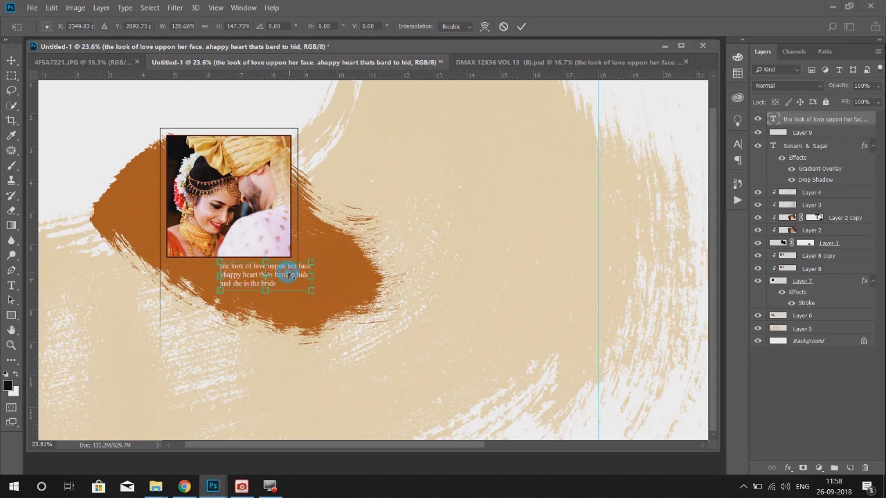
{"action": "key", "text": "Return"}
{"action": "left_click_drag", "start_coordinate": [277, 269], "coordinate": [284, 267]}
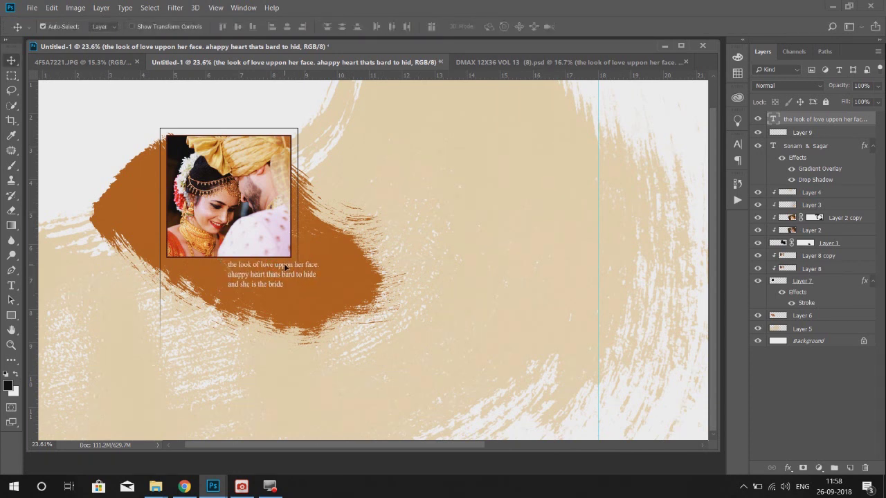
Start a new text layer on the left page for the Wedding title.
{"action": "key", "text": "ctrl+0"}
{"action": "key", "text": "t"}
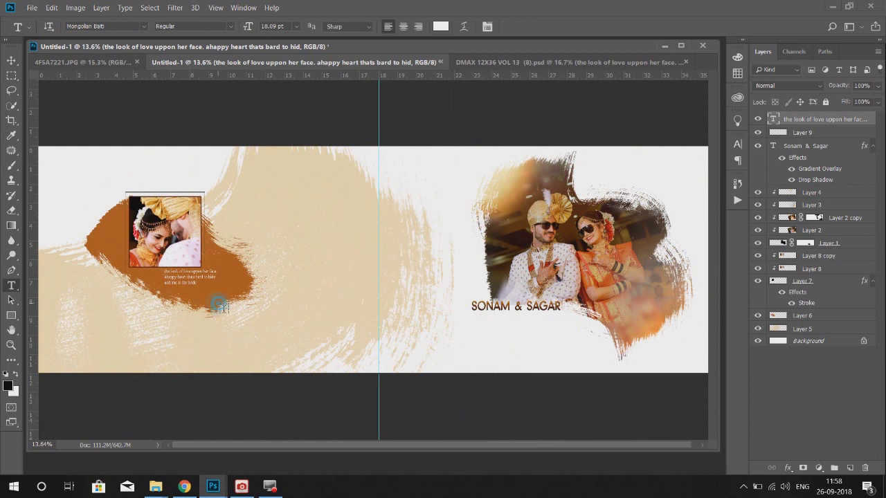
{"action": "left_click", "coordinate": [223, 308]}
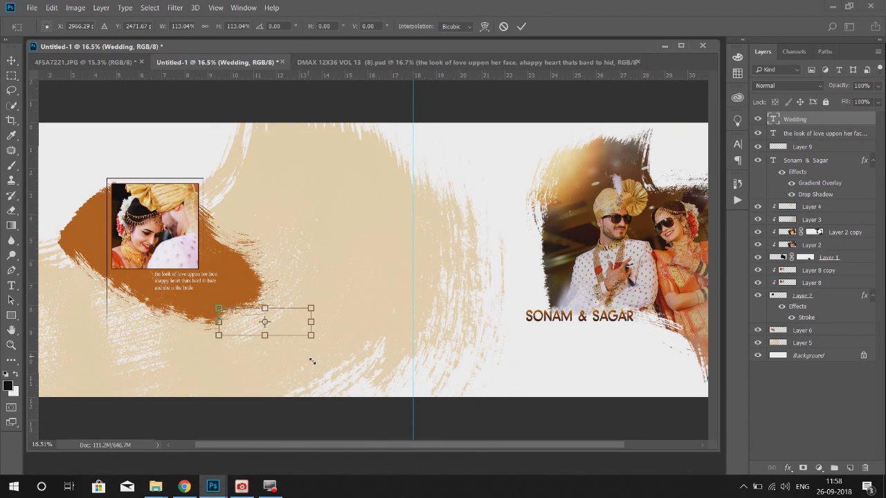
Color the Wedding text dark brown sampled from the photo.
{"action": "key", "text": "Return"}
{"action": "double_click", "coordinate": [305, 323]}
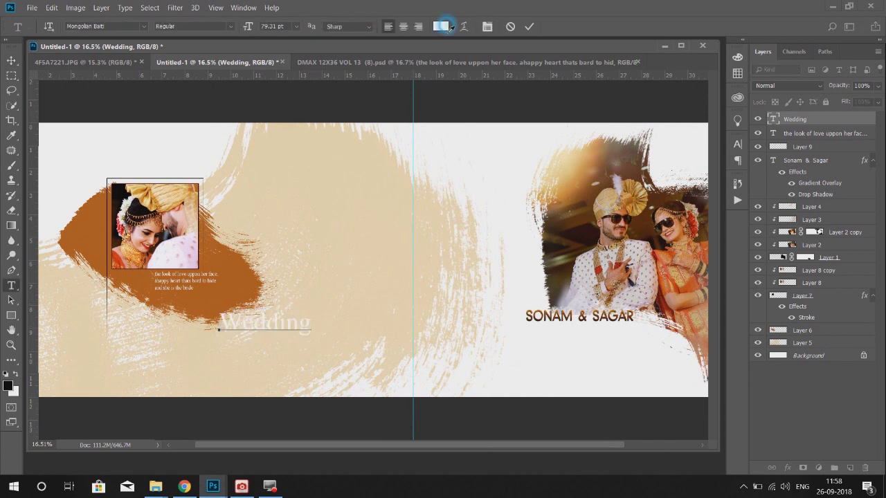
{"action": "left_click", "coordinate": [450, 28]}
{"action": "left_click", "coordinate": [594, 189]}
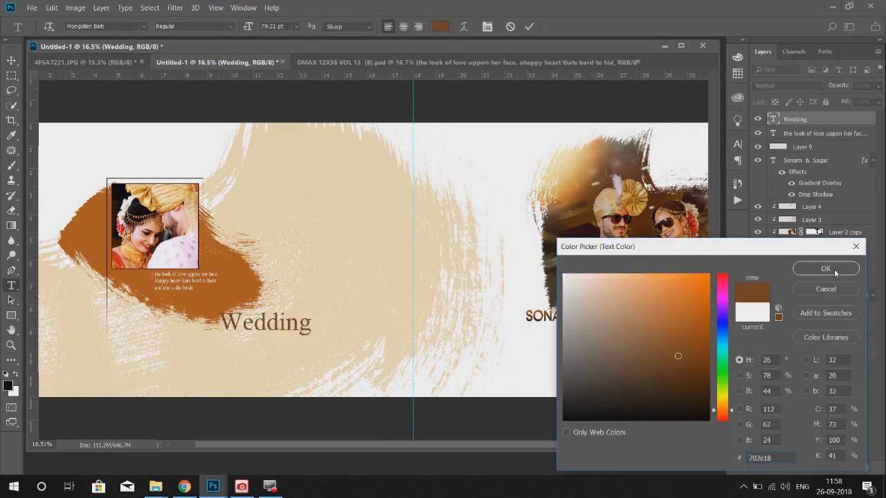
{"action": "left_click", "coordinate": [833, 273]}
Set the Wedding text in the Qwigley script font after trying Freebooter Script.
{"action": "left_click", "coordinate": [142, 28]}
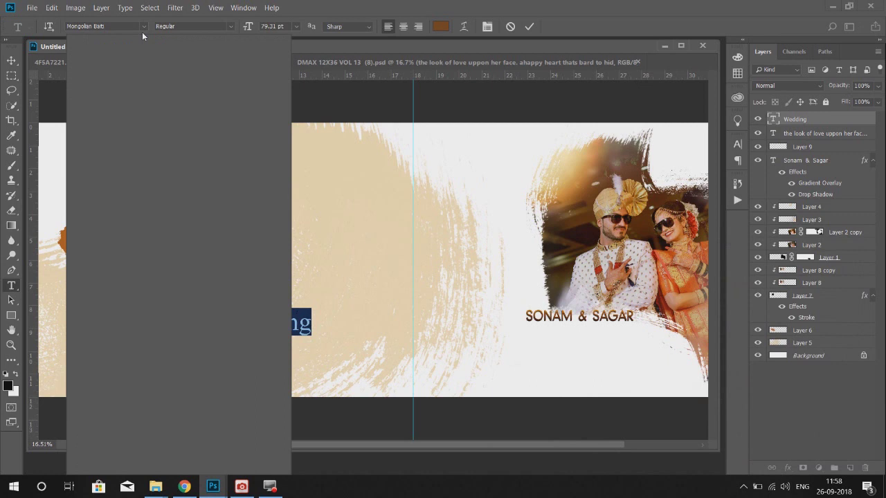
{"action": "left_click_drag", "start_coordinate": [286, 332], "coordinate": [286, 238]}
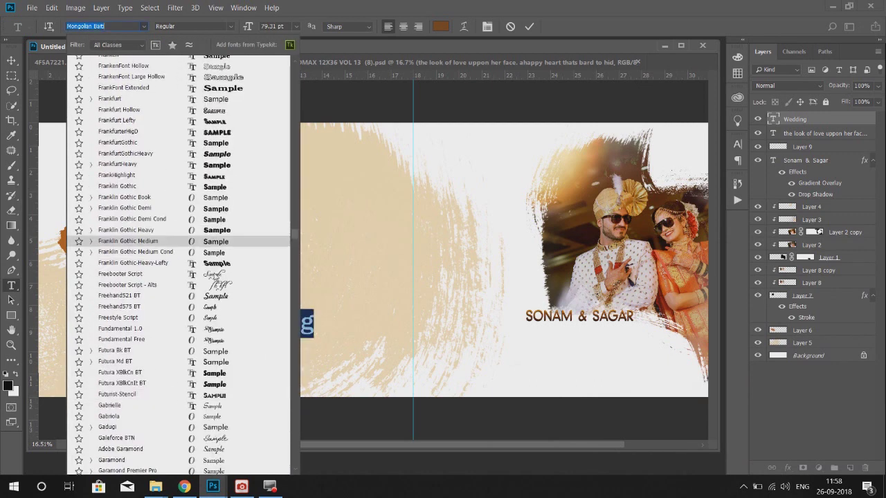
{"action": "left_click", "coordinate": [138, 272]}
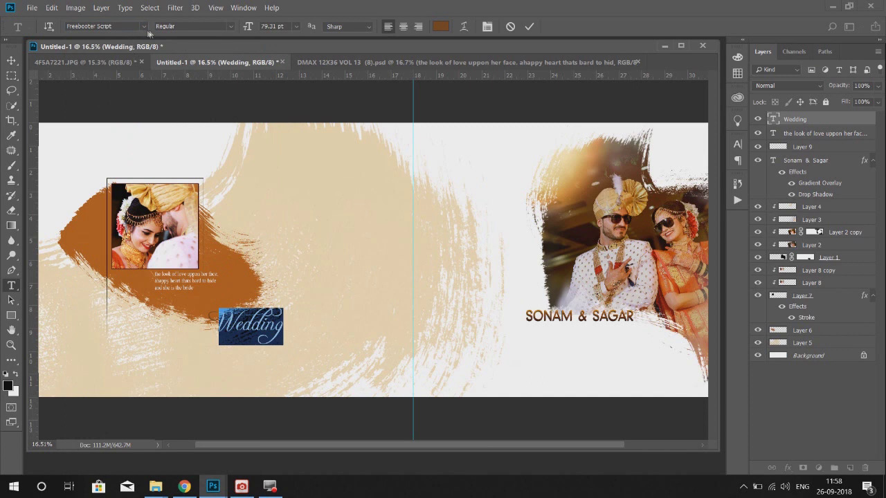
{"action": "left_click", "coordinate": [146, 28]}
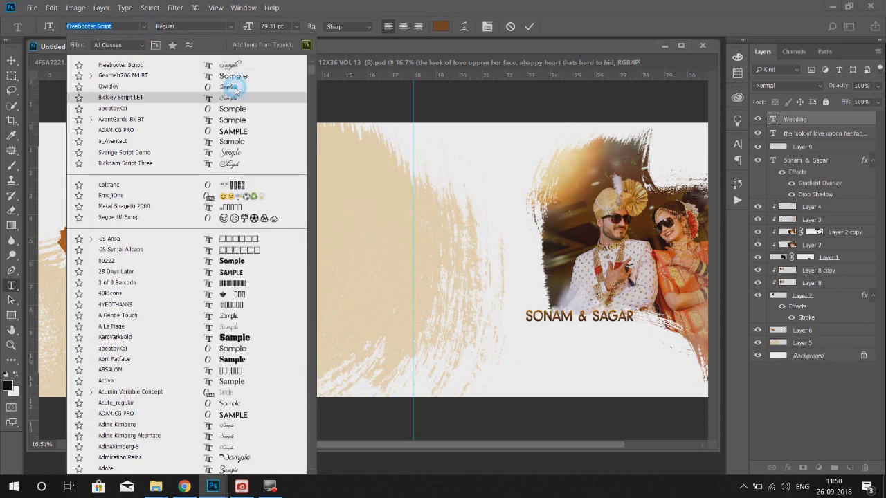
{"action": "left_click", "coordinate": [232, 86]}
{"action": "left_click", "coordinate": [11, 61]}
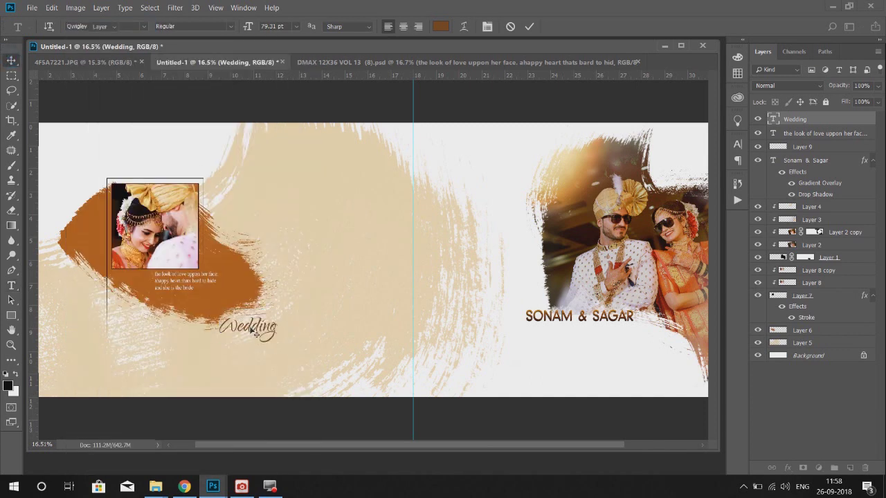
Move Wedding to the right page, enlarge it about double, and place it above SONAM & SAGAR.
{"action": "left_click_drag", "start_coordinate": [251, 330], "coordinate": [552, 335]}
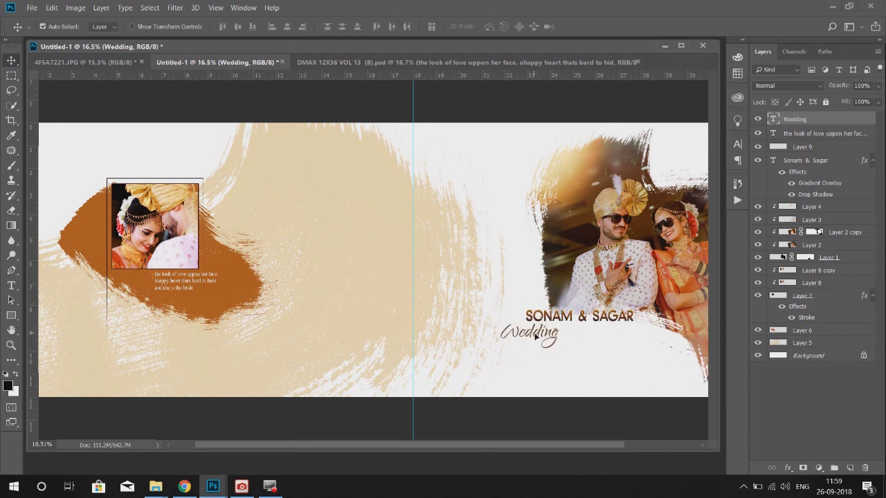
{"action": "key", "text": "ctrl+t"}
{"action": "left_click_drag", "start_coordinate": [569, 357], "coordinate": [597, 369]}
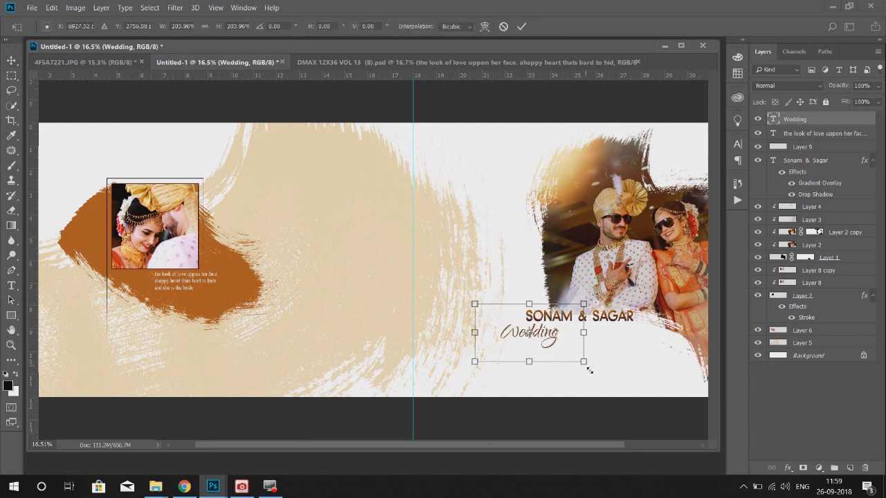
{"action": "key", "text": "Return"}
{"action": "mouse_move", "coordinate": [588, 320]}
{"action": "left_mouse_down"}
{"action": "mouse_move", "coordinate": [607, 344]}
{"action": "mouse_move", "coordinate": [602, 319]}
{"action": "left_mouse_up"}
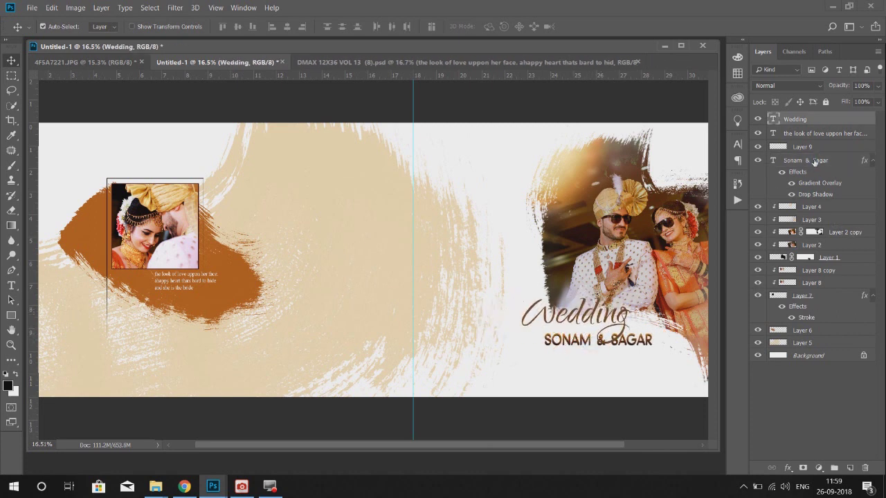
Bring the Sonam & Sagar layer to the top and fine-tune both titles' positions.
{"action": "left_click_drag", "start_coordinate": [814, 161], "coordinate": [802, 117]}
{"action": "left_click_drag", "start_coordinate": [614, 342], "coordinate": [558, 339]}
{"action": "left_click_drag", "start_coordinate": [595, 315], "coordinate": [625, 310]}
{"action": "left_click_drag", "start_coordinate": [602, 336], "coordinate": [599, 337]}
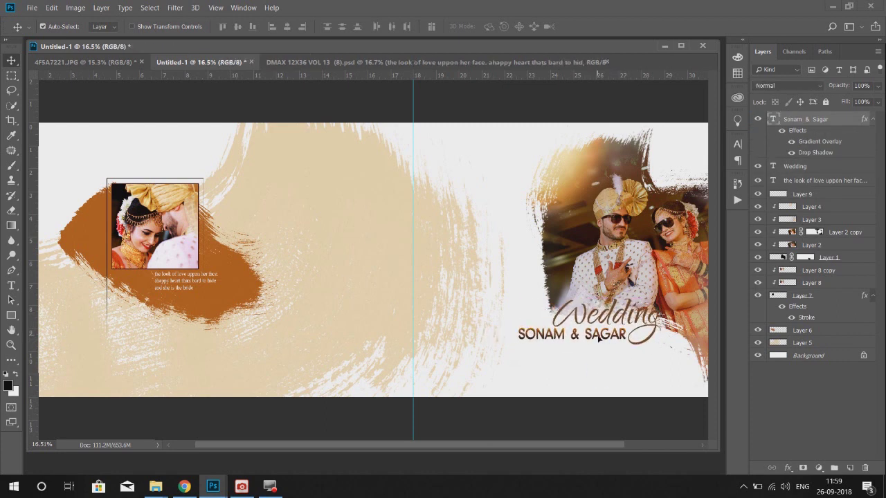
Deselect the SONAM & SAGAR text layer.
{"action": "scroll", "coordinate": [406, 300], "scroll_direction": "down", "scroll_amount": 2}
{"action": "scroll", "coordinate": [436, 317], "scroll_direction": "down", "scroll_amount": 2}
{"action": "scroll", "coordinate": [434, 316], "scroll_direction": "down", "scroll_amount": 2}
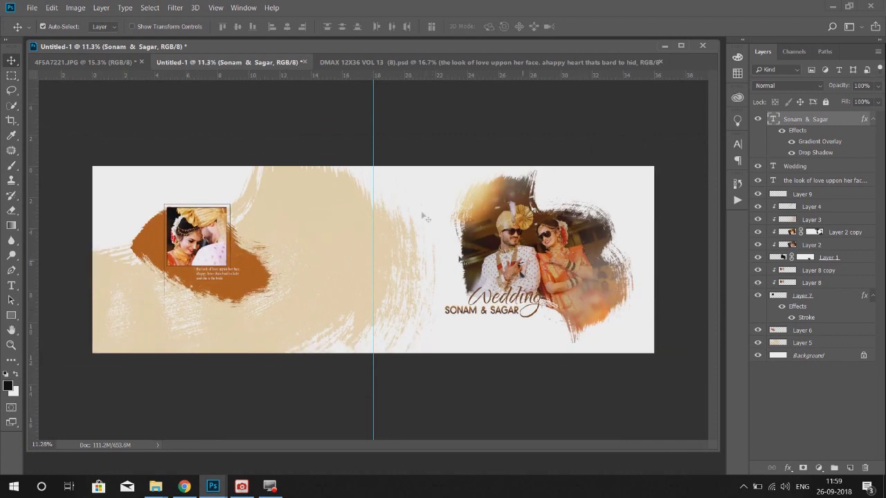
{"action": "left_click", "coordinate": [453, 132]}
{"action": "scroll", "coordinate": [594, 268], "scroll_direction": "up", "scroll_amount": 1}
{"action": "scroll", "coordinate": [594, 267], "scroll_direction": "down", "scroll_amount": 1}
{"action": "scroll", "coordinate": [431, 303], "scroll_direction": "up", "scroll_amount": 1}
Copy the brown brush stroke to bottom centre, rotate it nearly upside down, and shrink it to about 70%.
{"action": "left_click", "coordinate": [248, 268]}
{"action": "mouse_move", "coordinate": [245, 267]}
{"action": "left_mouse_down"}
{"action": "mouse_move", "coordinate": [503, 358]}
{"action": "mouse_move", "coordinate": [488, 351]}
{"action": "left_mouse_up"}
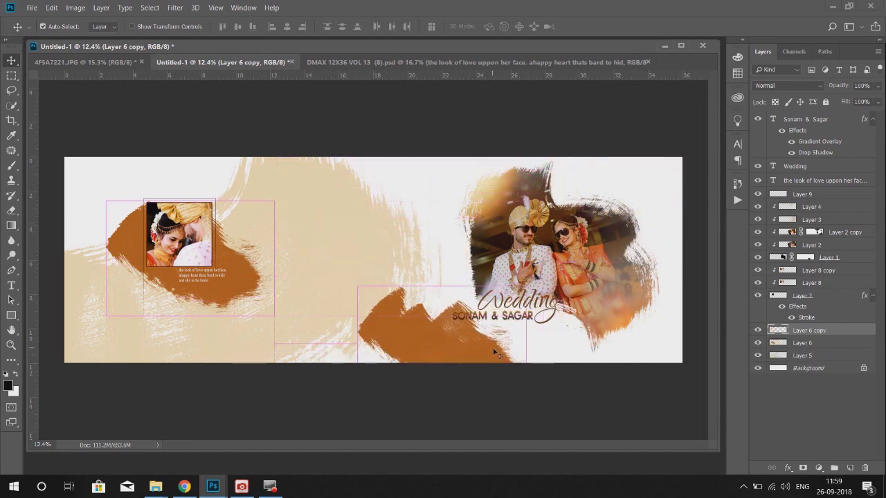
{"action": "key", "text": "ctrl+t"}
{"action": "mouse_move", "coordinate": [579, 348]}
{"action": "left_mouse_down"}
{"action": "mouse_move", "coordinate": [478, 351]}
{"action": "mouse_move", "coordinate": [485, 391]}
{"action": "left_mouse_up"}
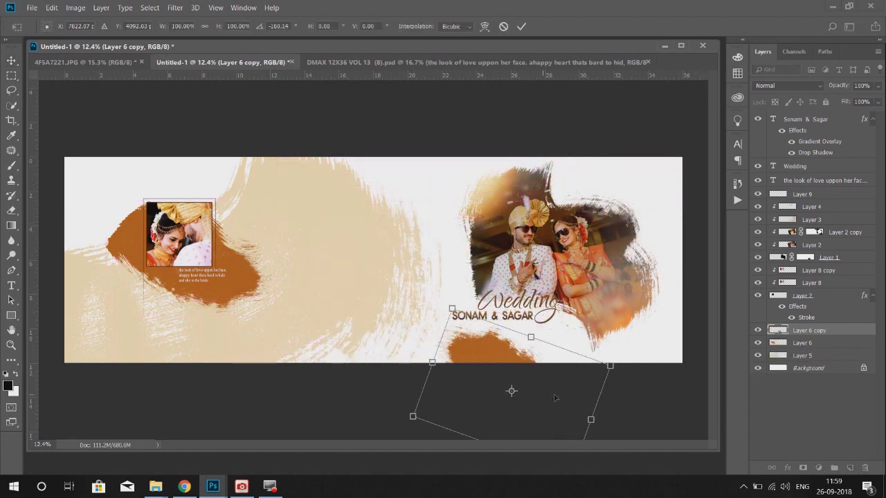
{"action": "left_click_drag", "start_coordinate": [619, 356], "coordinate": [574, 402]}
{"action": "mouse_move", "coordinate": [546, 364]}
{"action": "left_mouse_down"}
{"action": "mouse_move", "coordinate": [474, 339]}
{"action": "mouse_move", "coordinate": [541, 364]}
{"action": "left_mouse_up"}
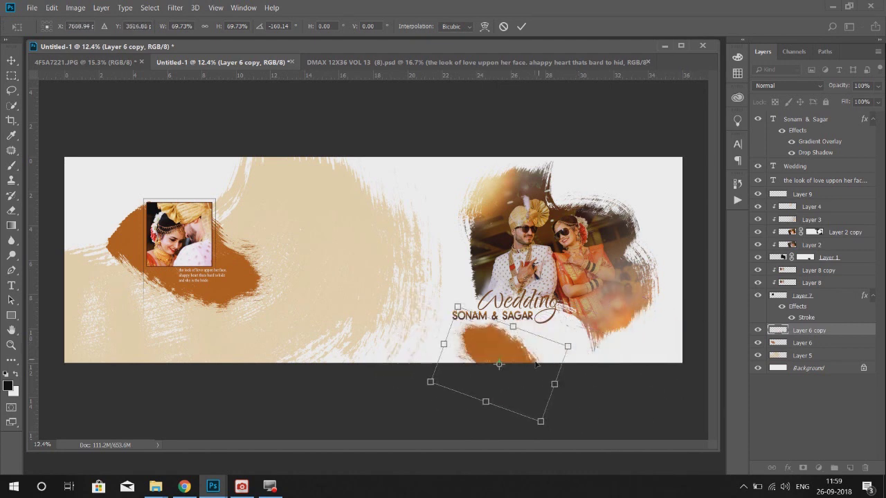
{"action": "key", "text": "Return"}
Rotate the bottom brown stroke by about -28 degrees and shift it.
{"action": "key", "text": "ctrl+t"}
{"action": "mouse_move", "coordinate": [581, 416]}
{"action": "left_mouse_down"}
{"action": "mouse_move", "coordinate": [550, 370]}
{"action": "mouse_move", "coordinate": [548, 383]}
{"action": "left_mouse_up"}
{"action": "mouse_move", "coordinate": [512, 359]}
{"action": "left_mouse_down"}
{"action": "mouse_move", "coordinate": [491, 359]}
{"action": "mouse_move", "coordinate": [648, 136]}
{"action": "left_mouse_up"}
{"action": "key", "text": "Return"}
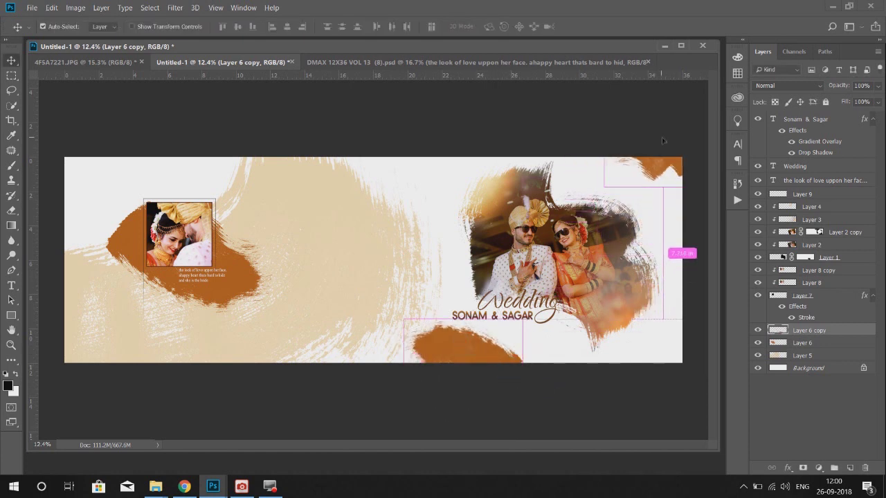
Place a brown stroke copy in the top-right corner and set the bottom one to 60% opacity.
{"action": "left_click_drag", "start_coordinate": [649, 136], "coordinate": [647, 128]}
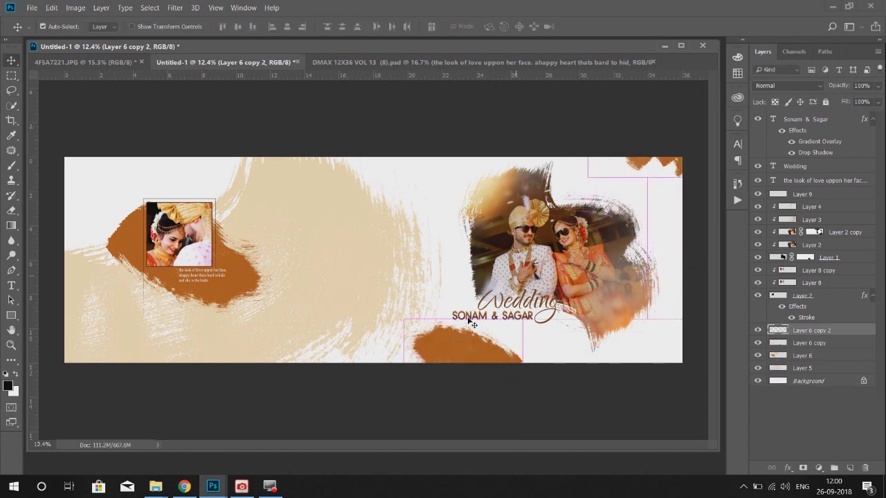
{"action": "left_click_drag", "start_coordinate": [425, 342], "coordinate": [428, 342]}
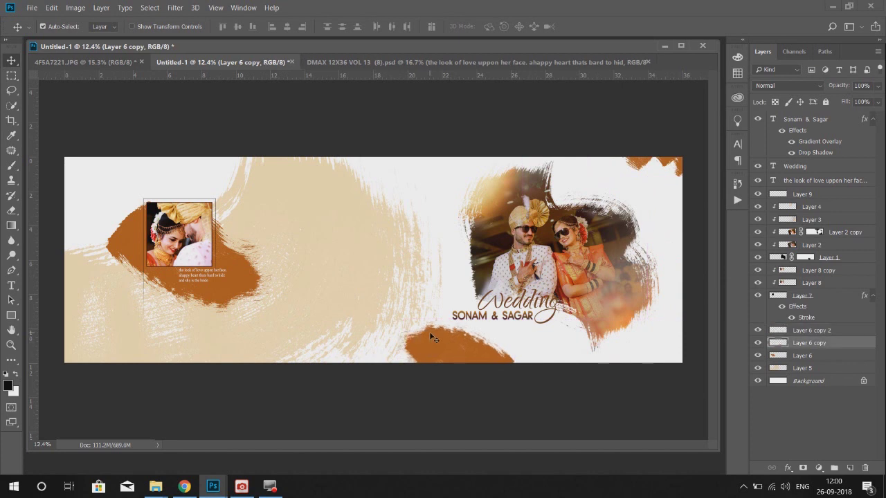
{"action": "key", "text": "6"}
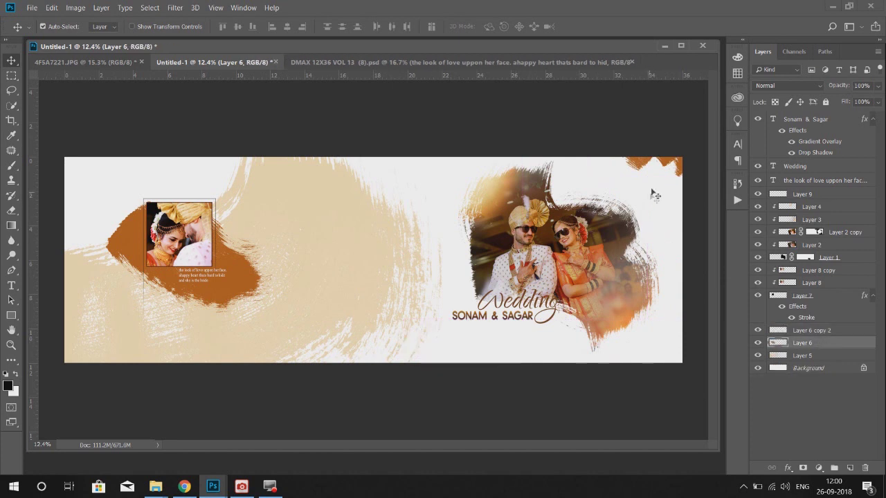
Add another brown stroke copy along the bottom edge, flipped horizontally and vertically.
{"action": "left_click", "coordinate": [647, 164], "text": "ctrl"}
{"action": "mouse_move", "coordinate": [647, 164]}
{"action": "left_mouse_down"}
{"action": "mouse_move", "coordinate": [374, 367]}
{"action": "mouse_move", "coordinate": [445, 383]}
{"action": "mouse_move", "coordinate": [556, 376]}
{"action": "mouse_move", "coordinate": [565, 368]}
{"action": "left_mouse_up"}
{"action": "key", "text": "ctrl+t"}
{"action": "right_click", "coordinate": [385, 356]}
{"action": "left_click", "coordinate": [415, 337]}
{"action": "right_click", "coordinate": [391, 356]}
{"action": "left_click", "coordinate": [415, 345]}
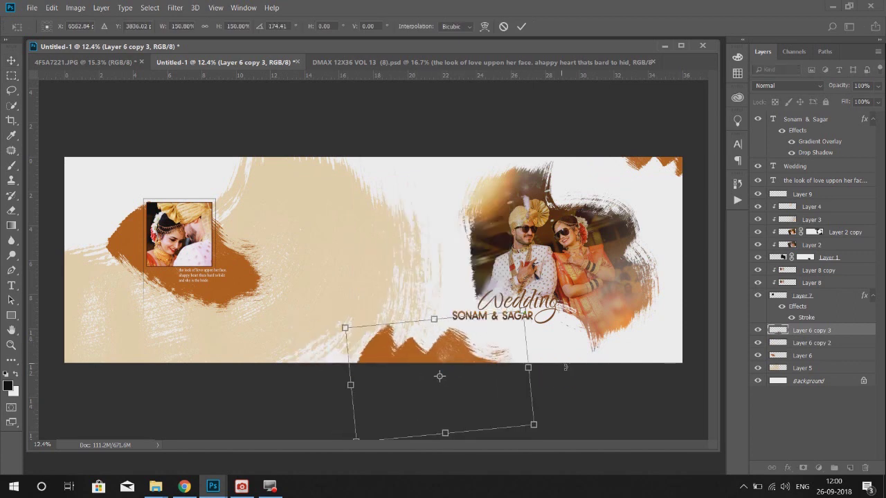
{"action": "left_click_drag", "start_coordinate": [478, 361], "coordinate": [476, 346]}
{"action": "key", "text": "Return"}
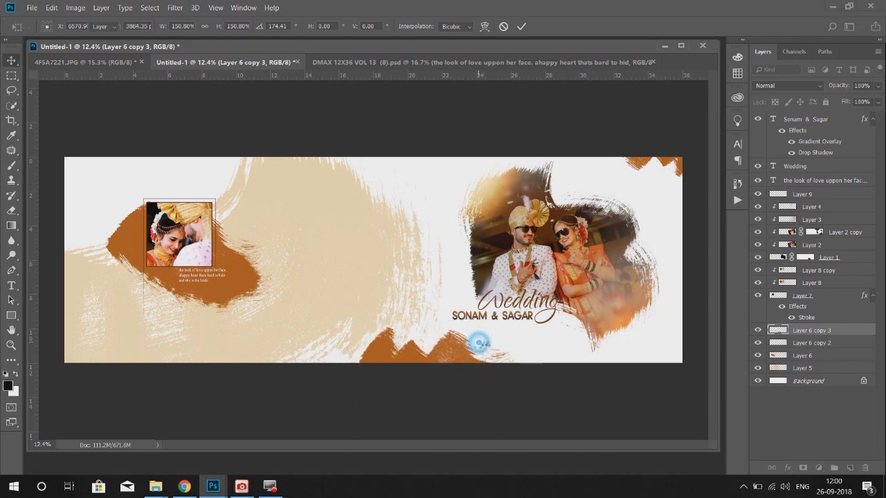
Check the reference album spread document, then return to Untitled-1.
{"action": "scroll", "coordinate": [451, 265], "scroll_direction": "down", "scroll_amount": 2}
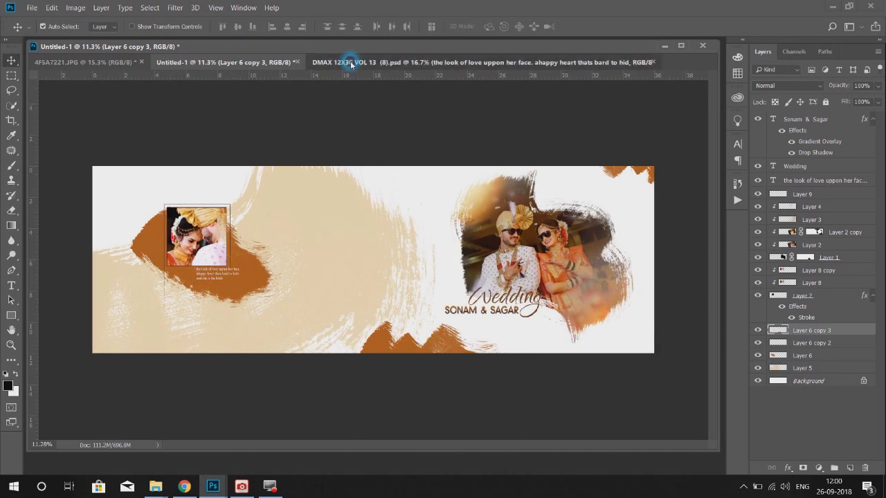
{"action": "left_click", "coordinate": [346, 62]}
{"action": "left_click", "coordinate": [275, 63]}
Crop the spread to its final edges.
{"action": "scroll", "coordinate": [475, 312], "scroll_direction": "down", "scroll_amount": 2}
{"action": "key", "text": "c"}
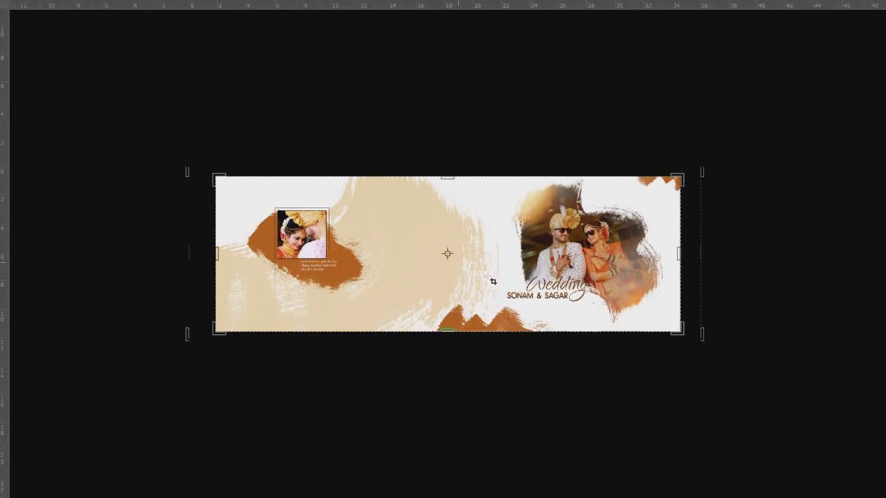
{"action": "scroll", "coordinate": [494, 281], "scroll_direction": "up", "scroll_amount": 3}
{"action": "scroll", "coordinate": [494, 281], "scroll_direction": "down", "scroll_amount": 2}
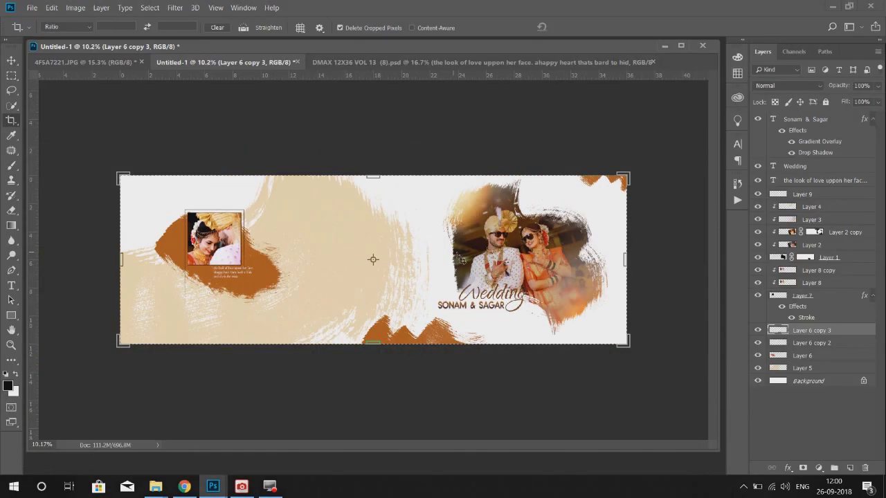
{"action": "key", "text": "v"}
Nudge SONAM & SAGAR slightly and stamp all visible layers into a new merged layer.
{"action": "left_click", "coordinate": [607, 239]}
{"action": "scroll", "coordinate": [497, 315], "scroll_direction": "up", "scroll_amount": 1}
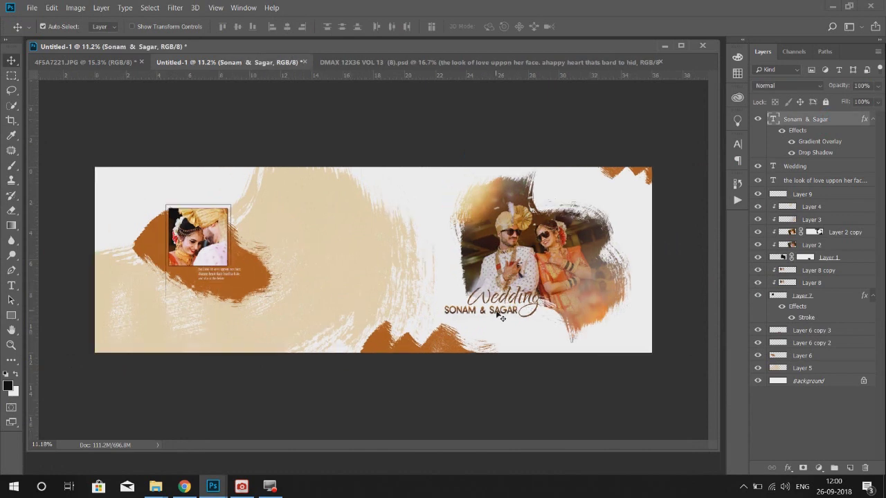
{"action": "left_click_drag", "start_coordinate": [543, 315], "coordinate": [543, 314]}
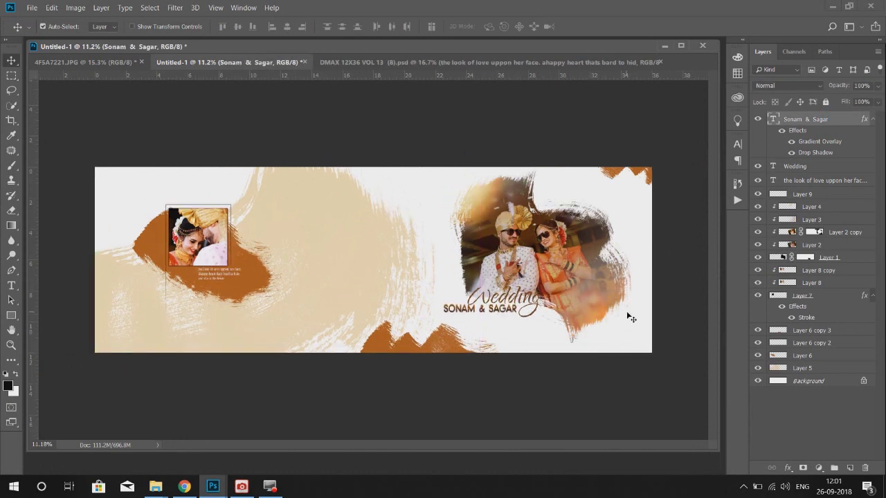
{"action": "key", "text": "ctrl+alt+shift+e"}
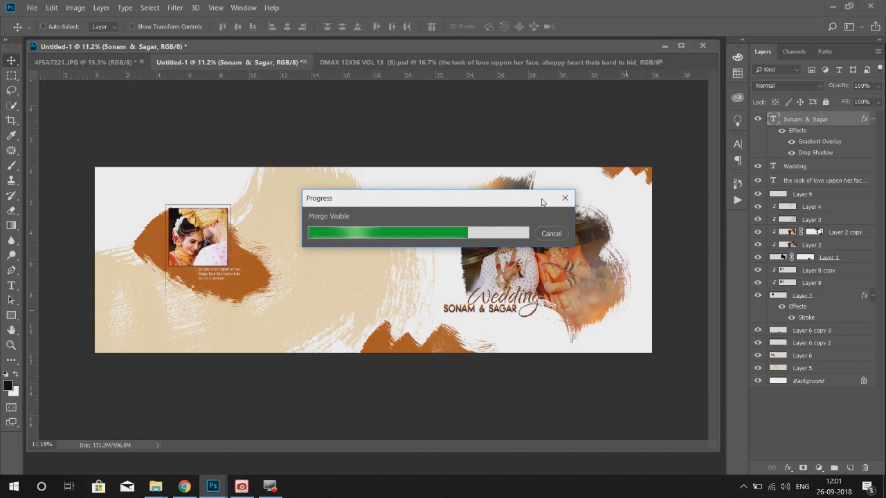
Add a Color Lookup adjustment and browse 3D LUT looks toward Crisp_Winter.
{"action": "left_click", "coordinate": [818, 467]}
{"action": "left_click", "coordinate": [830, 401]}
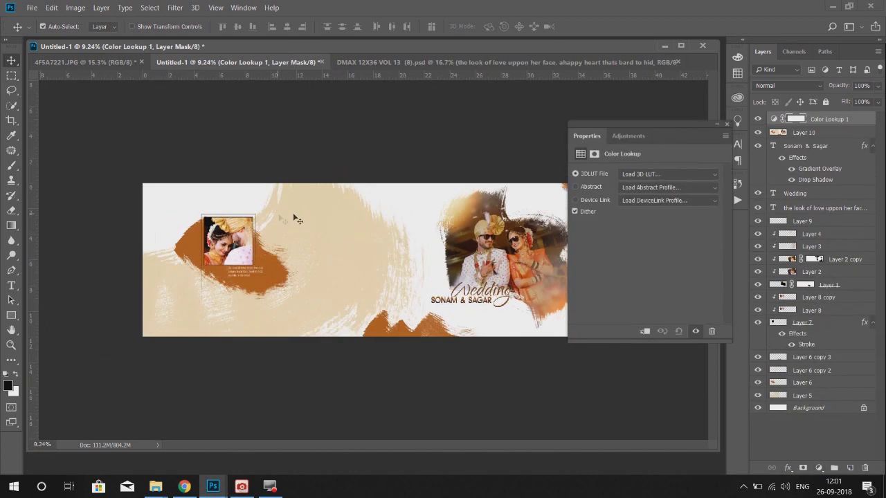
{"action": "key", "text": "f"}
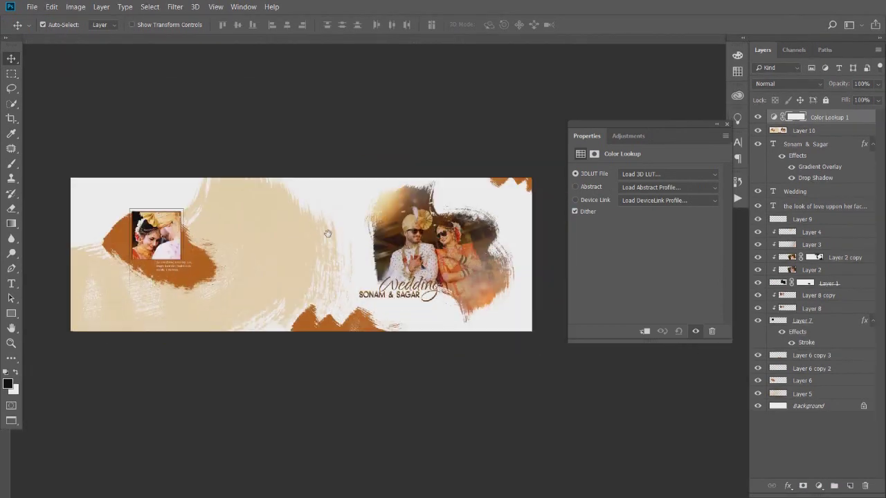
{"action": "left_click", "coordinate": [664, 174]}
{"action": "left_click", "coordinate": [636, 34]}
{"action": "key", "text": "Down"}
{"action": "key", "text": "Down"}
{"action": "key", "text": "Down"}
{"action": "key", "text": "Down"}
{"action": "key", "text": "Down"}
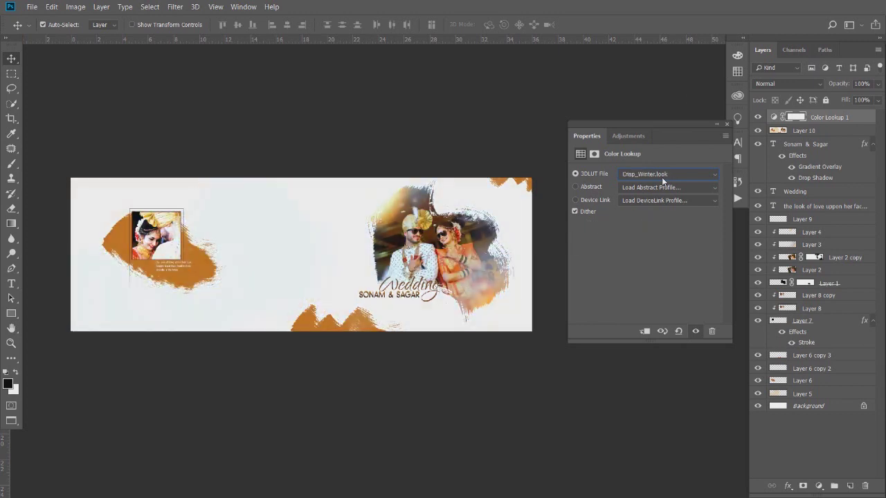
Compare the graded spread, then merge the 46% Color Lookup down into Layer 10.
{"action": "left_click", "coordinate": [757, 118]}
{"action": "left_click", "coordinate": [757, 117]}
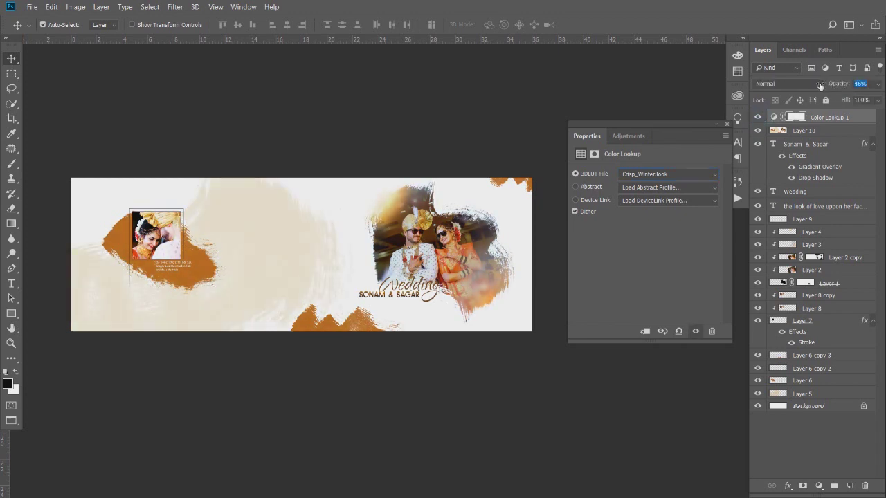
{"action": "left_click", "coordinate": [725, 125]}
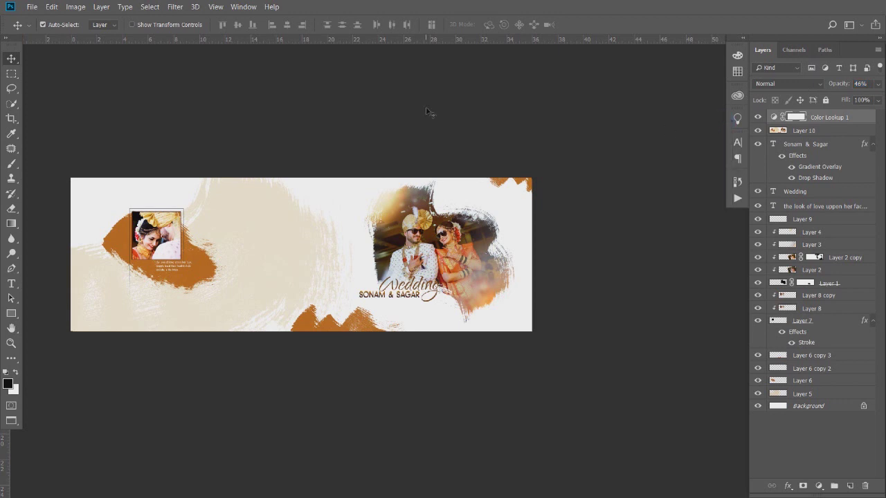
{"action": "left_click", "coordinate": [824, 127], "text": "shift"}
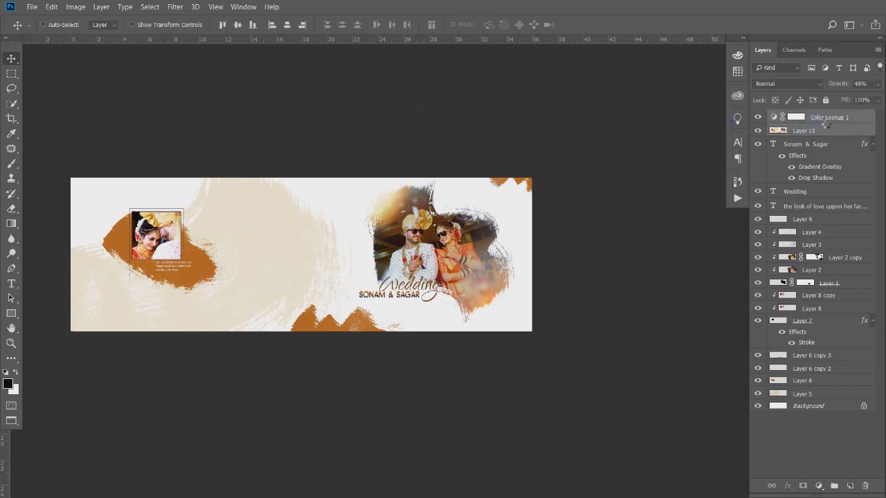
{"action": "key", "text": "ctrl+e"}
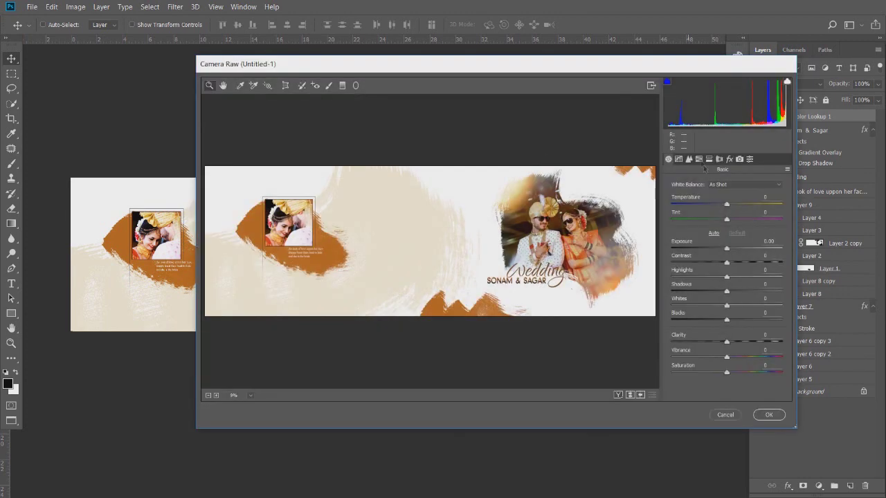
Apply a Camera Raw grade: Oranges luminance +33, Contrast +26, Vibrance +21.
{"action": "left_click", "coordinate": [699, 159]}
{"action": "left_click", "coordinate": [737, 197]}
{"action": "left_click_drag", "start_coordinate": [726, 247], "coordinate": [745, 247]}
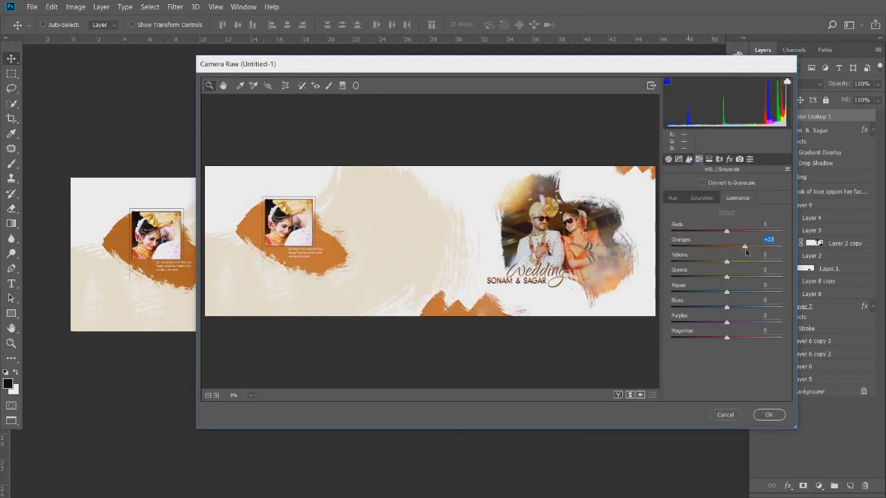
{"action": "left_click", "coordinate": [669, 159]}
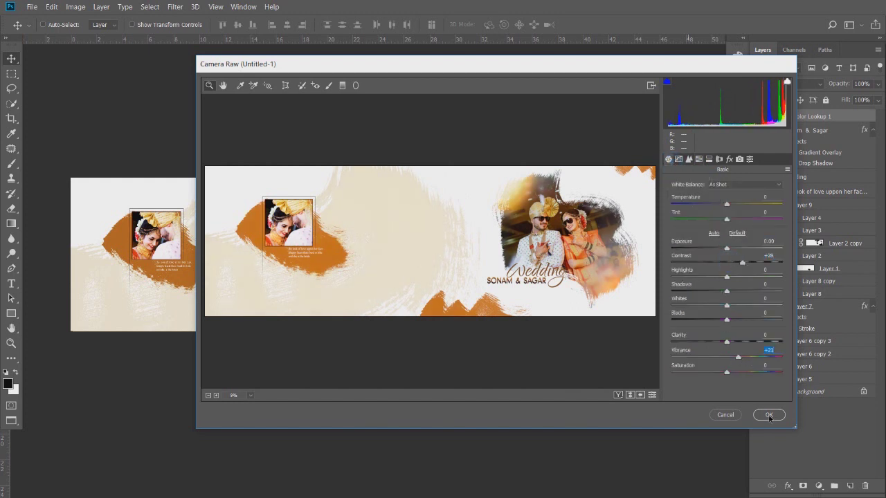
{"action": "left_click", "coordinate": [768, 415]}
{"action": "key", "text": "f"}
{"action": "key", "text": "f"}
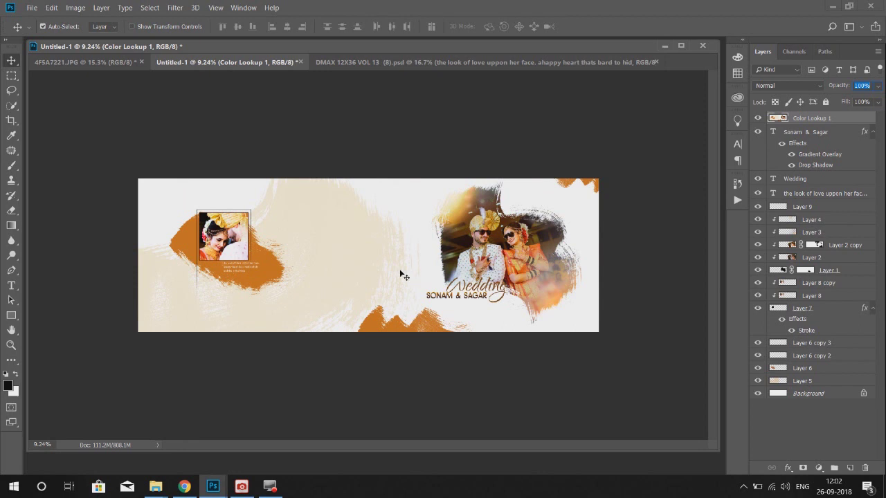
Show the finished spread maximized in Full Screen Mode on black and zoom in.
{"action": "left_click", "coordinate": [682, 47]}
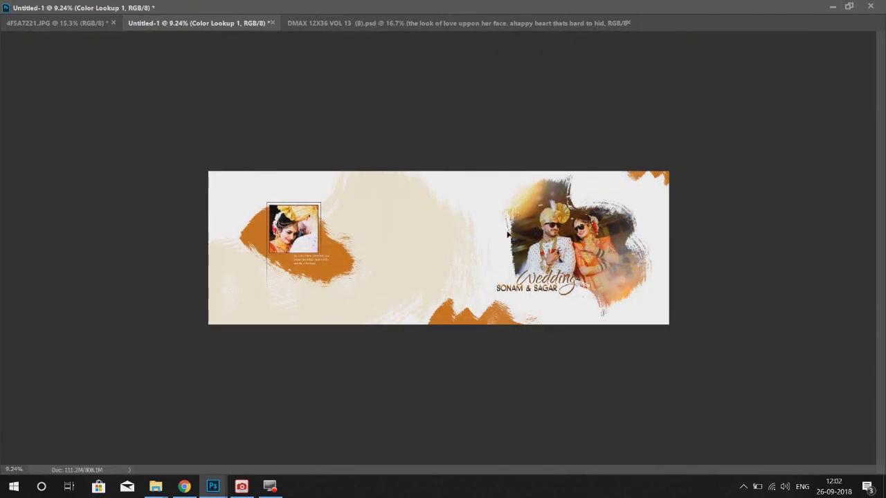
{"action": "key", "text": "f"}
{"action": "left_click_drag", "start_coordinate": [447, 251], "coordinate": [436, 271]}
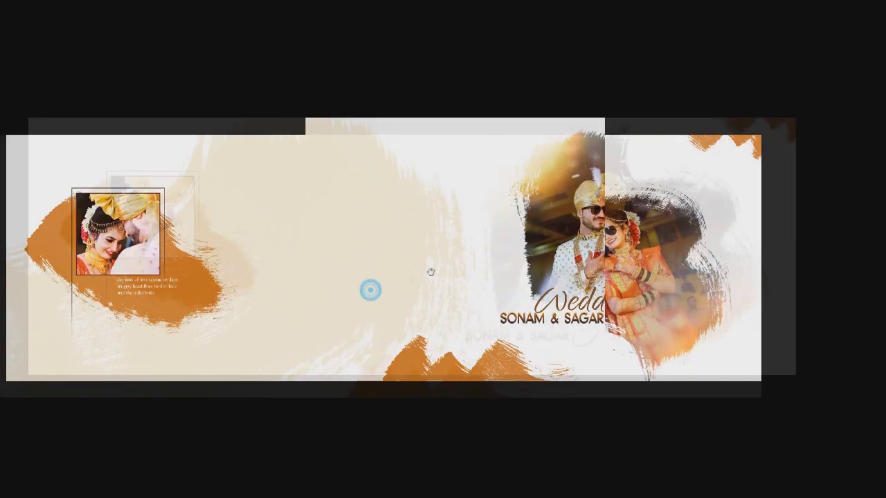